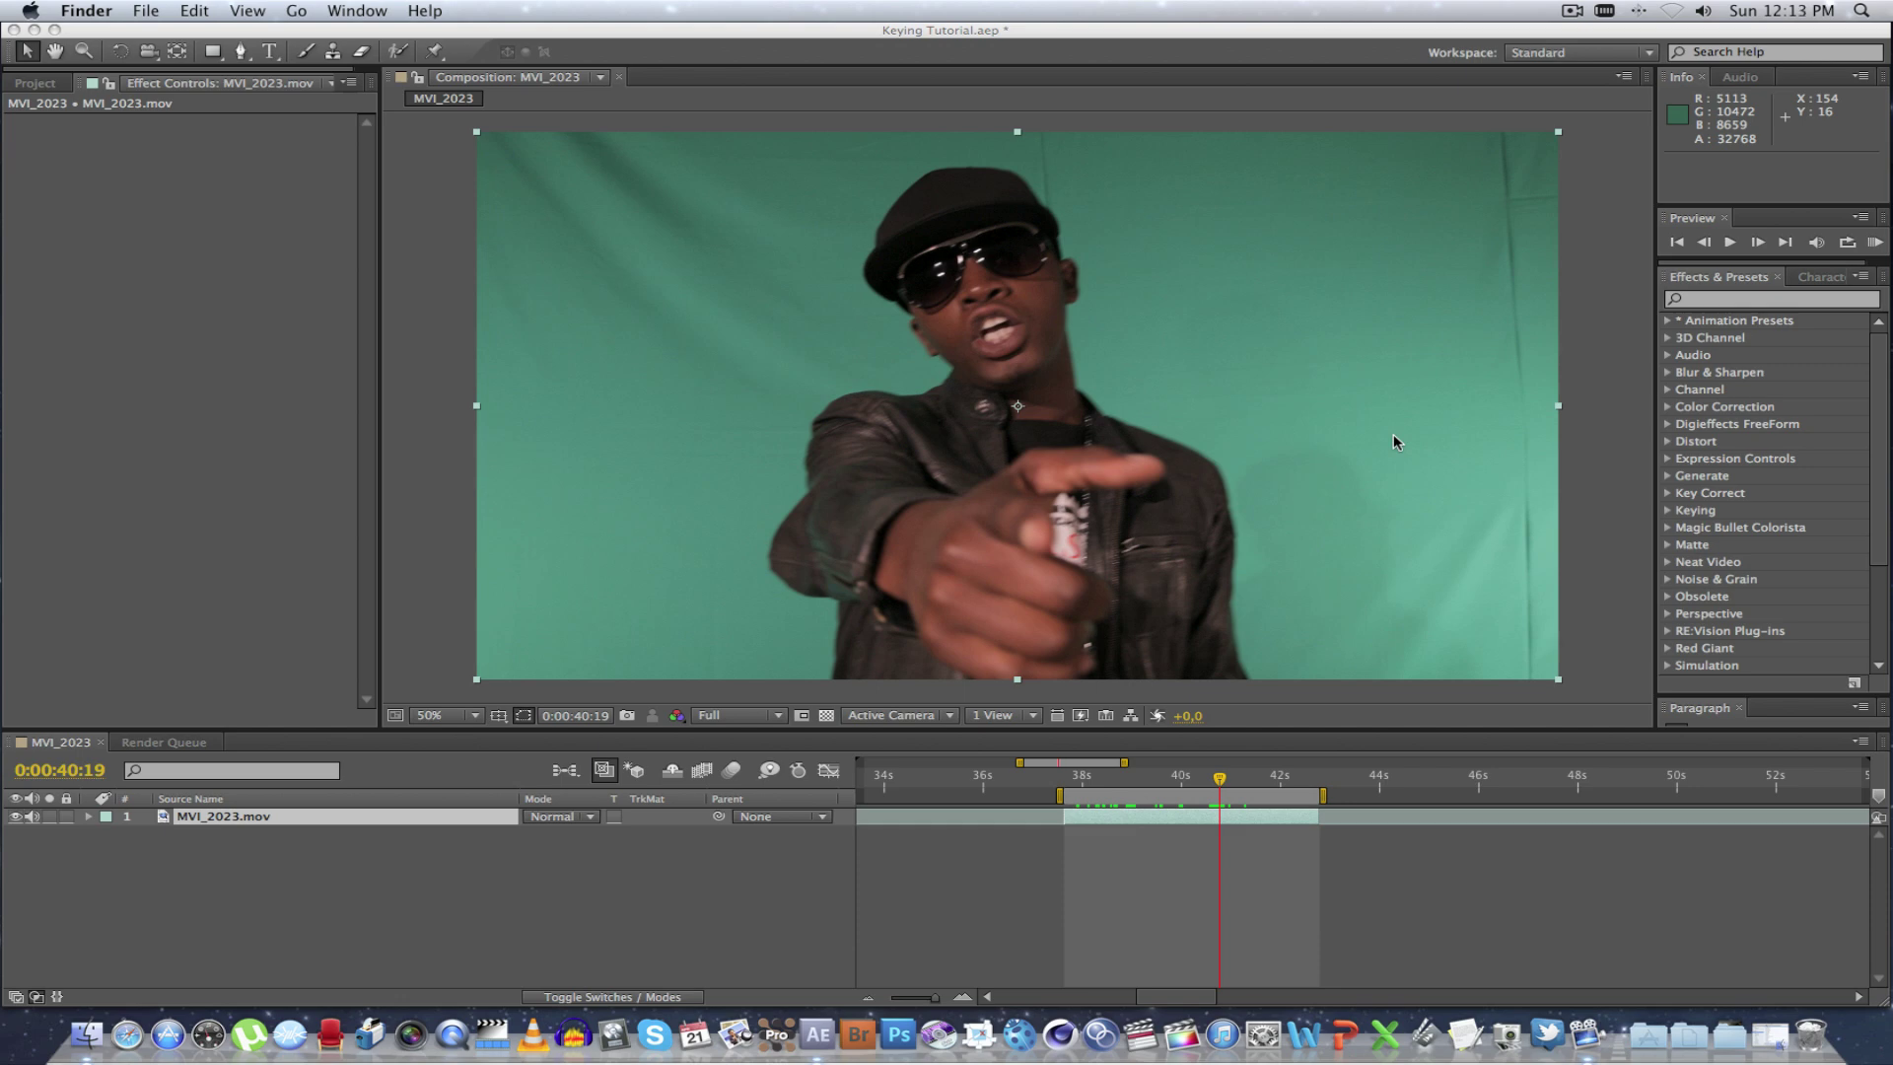
Move the playhead in composition MVI_2023 to frame 0:00:38:16.
{"action": "left_click", "coordinate": [248, 513]}
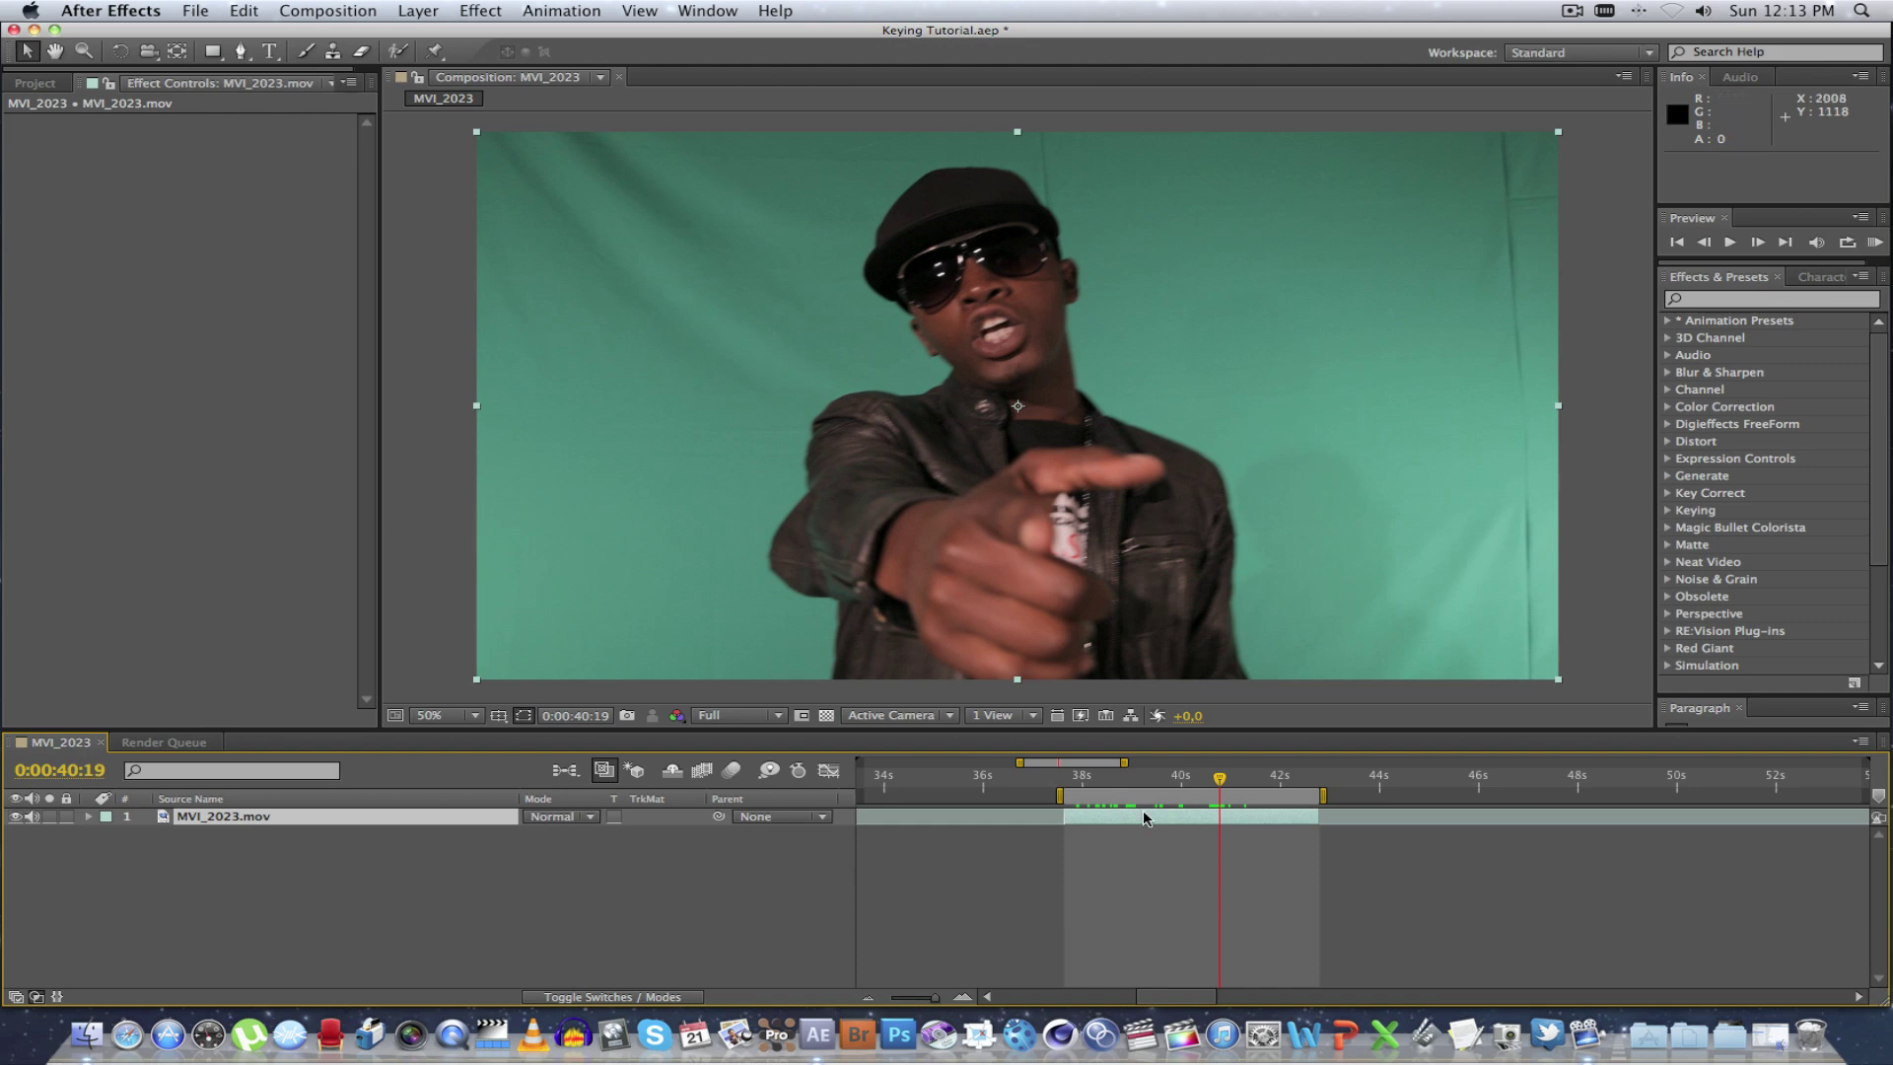
{"action": "mouse_move", "coordinate": [1085, 776]}
{"action": "left_mouse_down"}
{"action": "mouse_move", "coordinate": [1267, 776]}
{"action": "mouse_move", "coordinate": [1114, 776]}
{"action": "left_mouse_up"}
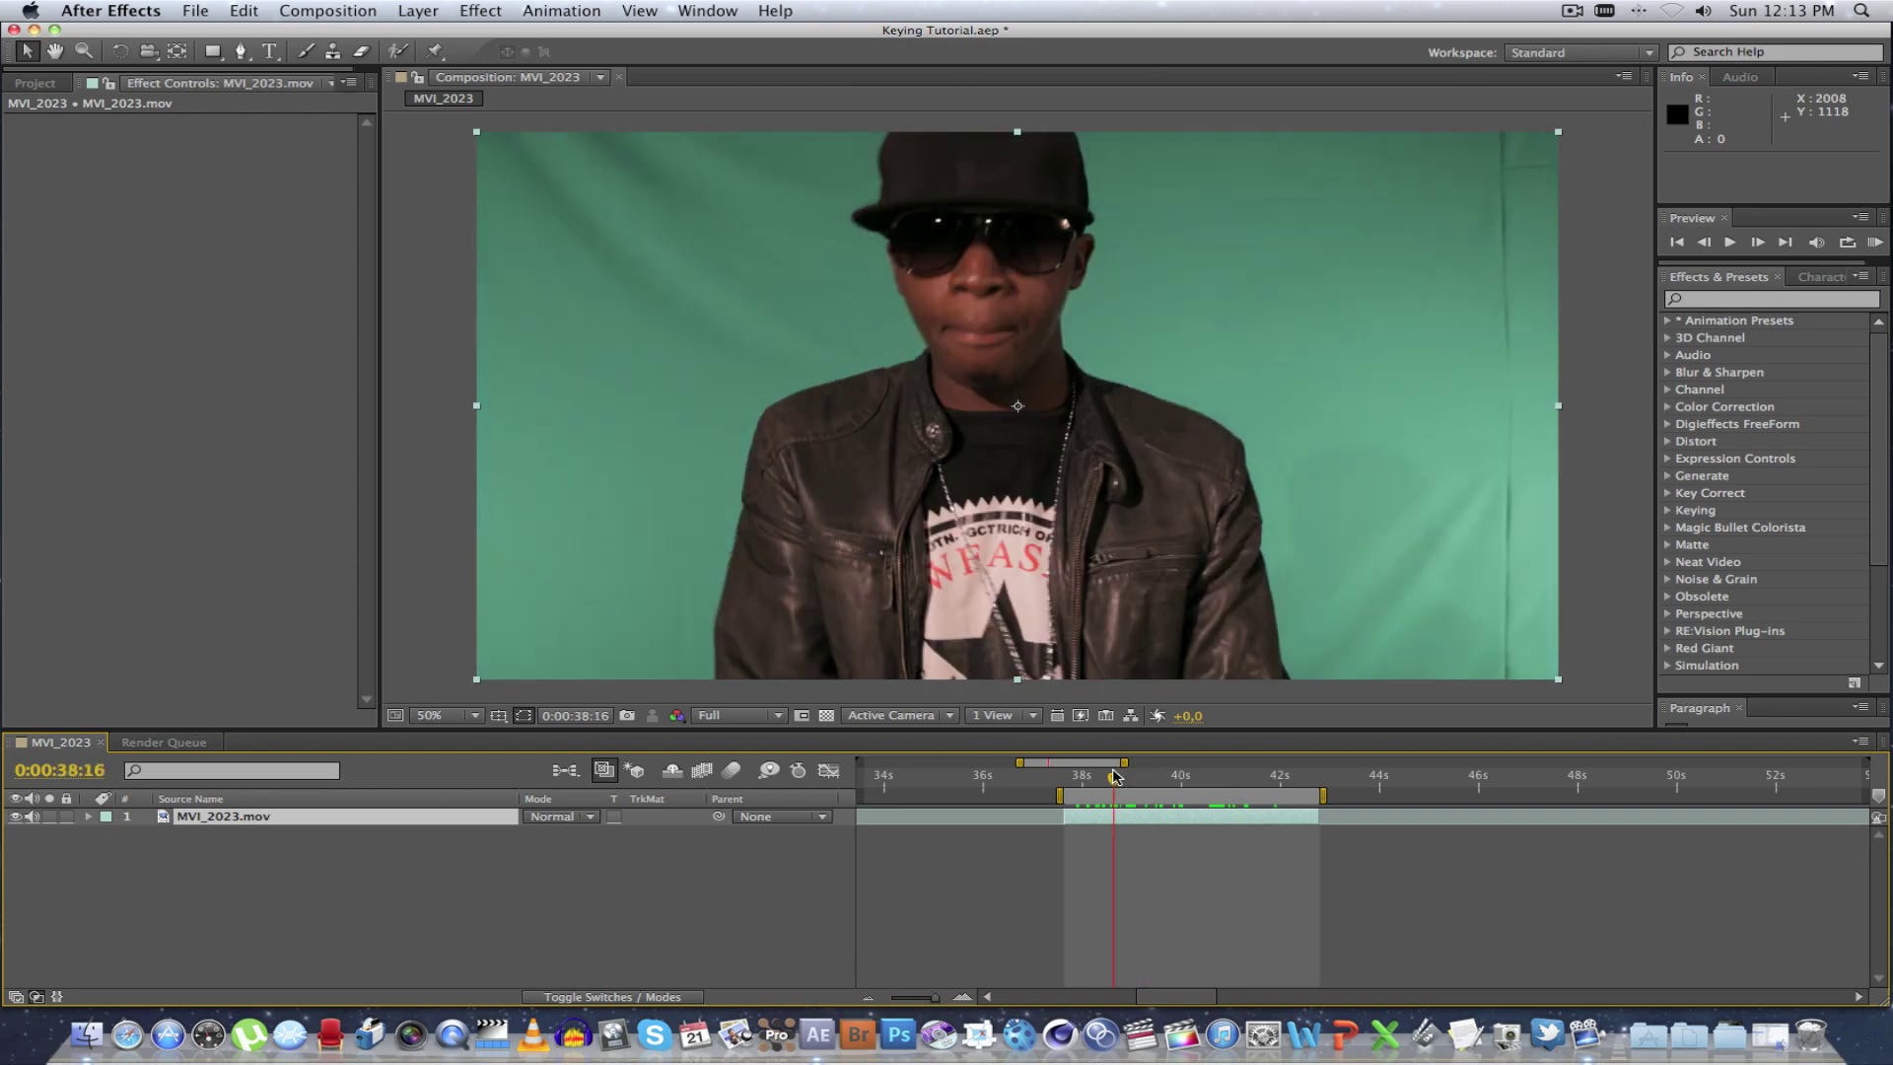
{"action": "right_click", "coordinate": [243, 823]}
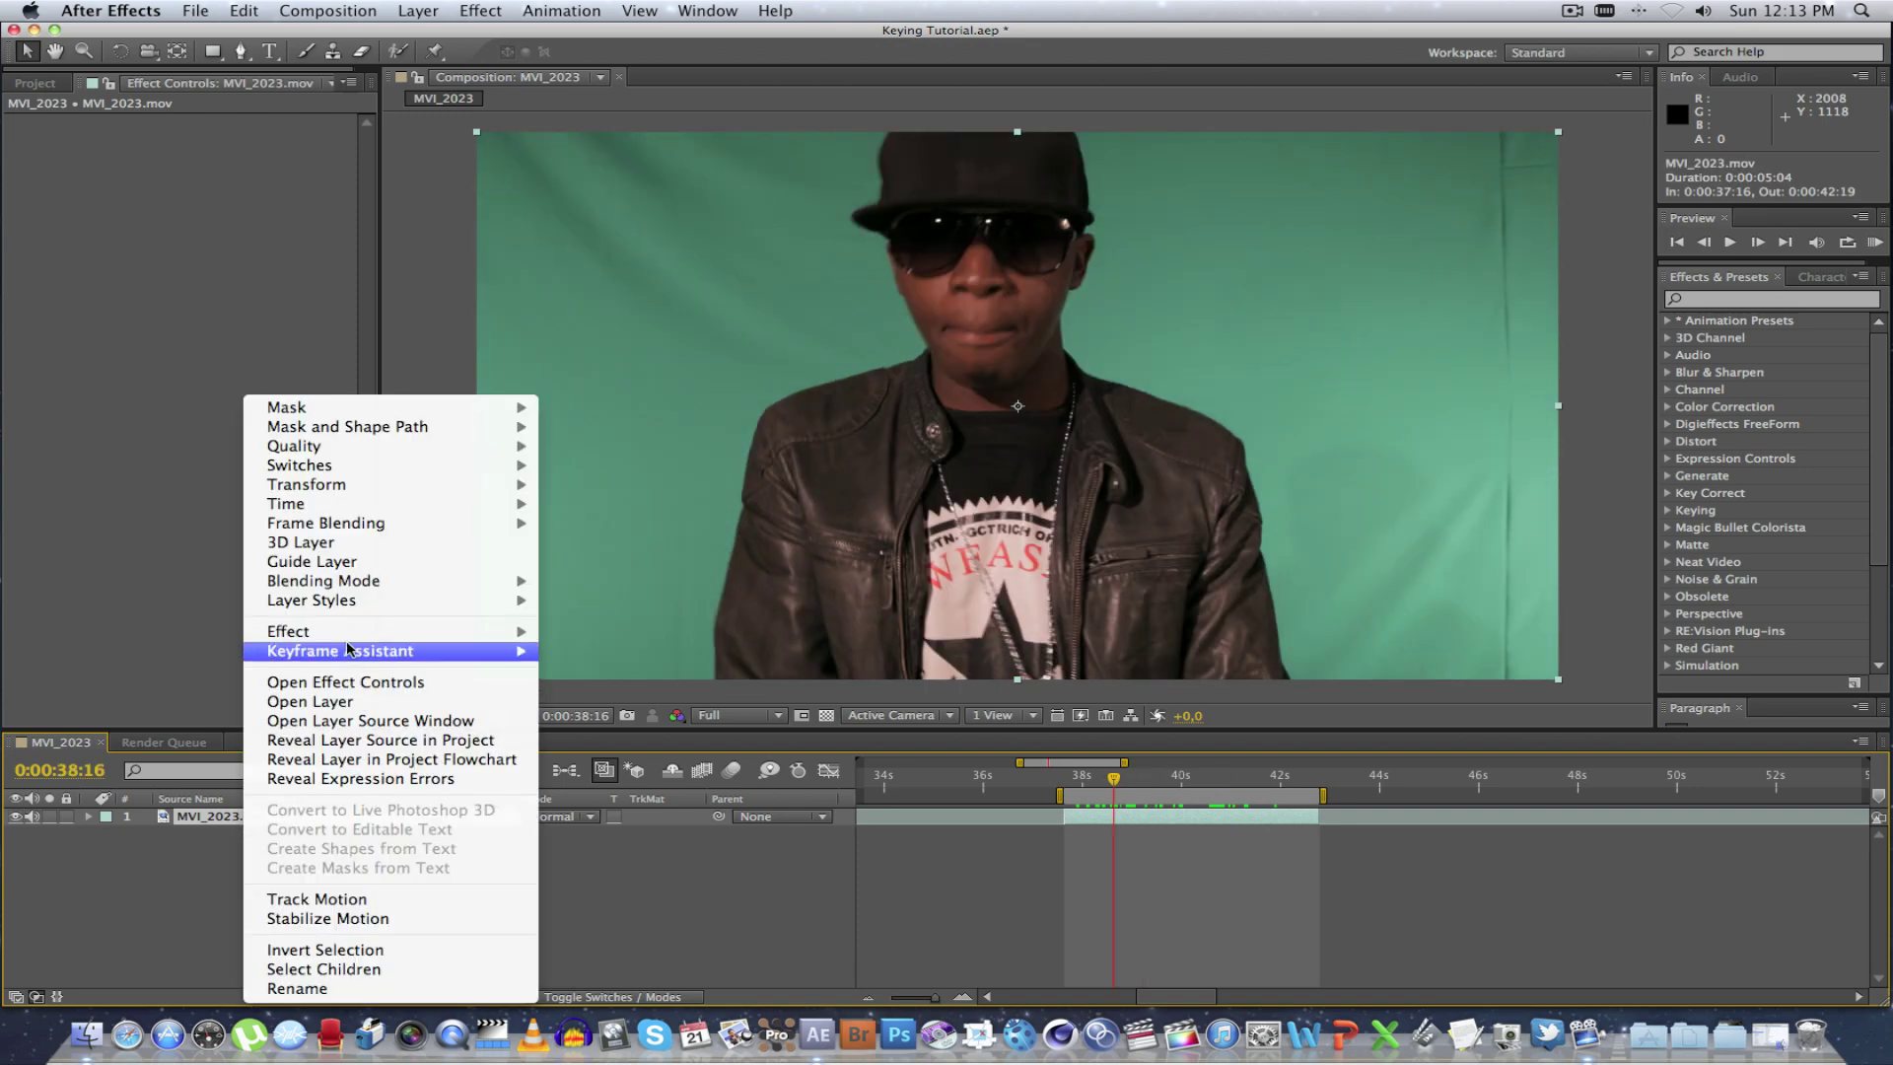
Apply Smooth Screen to MVI_2023.mov with Screen Color sampled from the green backdrop.
{"action": "mouse_move", "coordinate": [348, 634]}
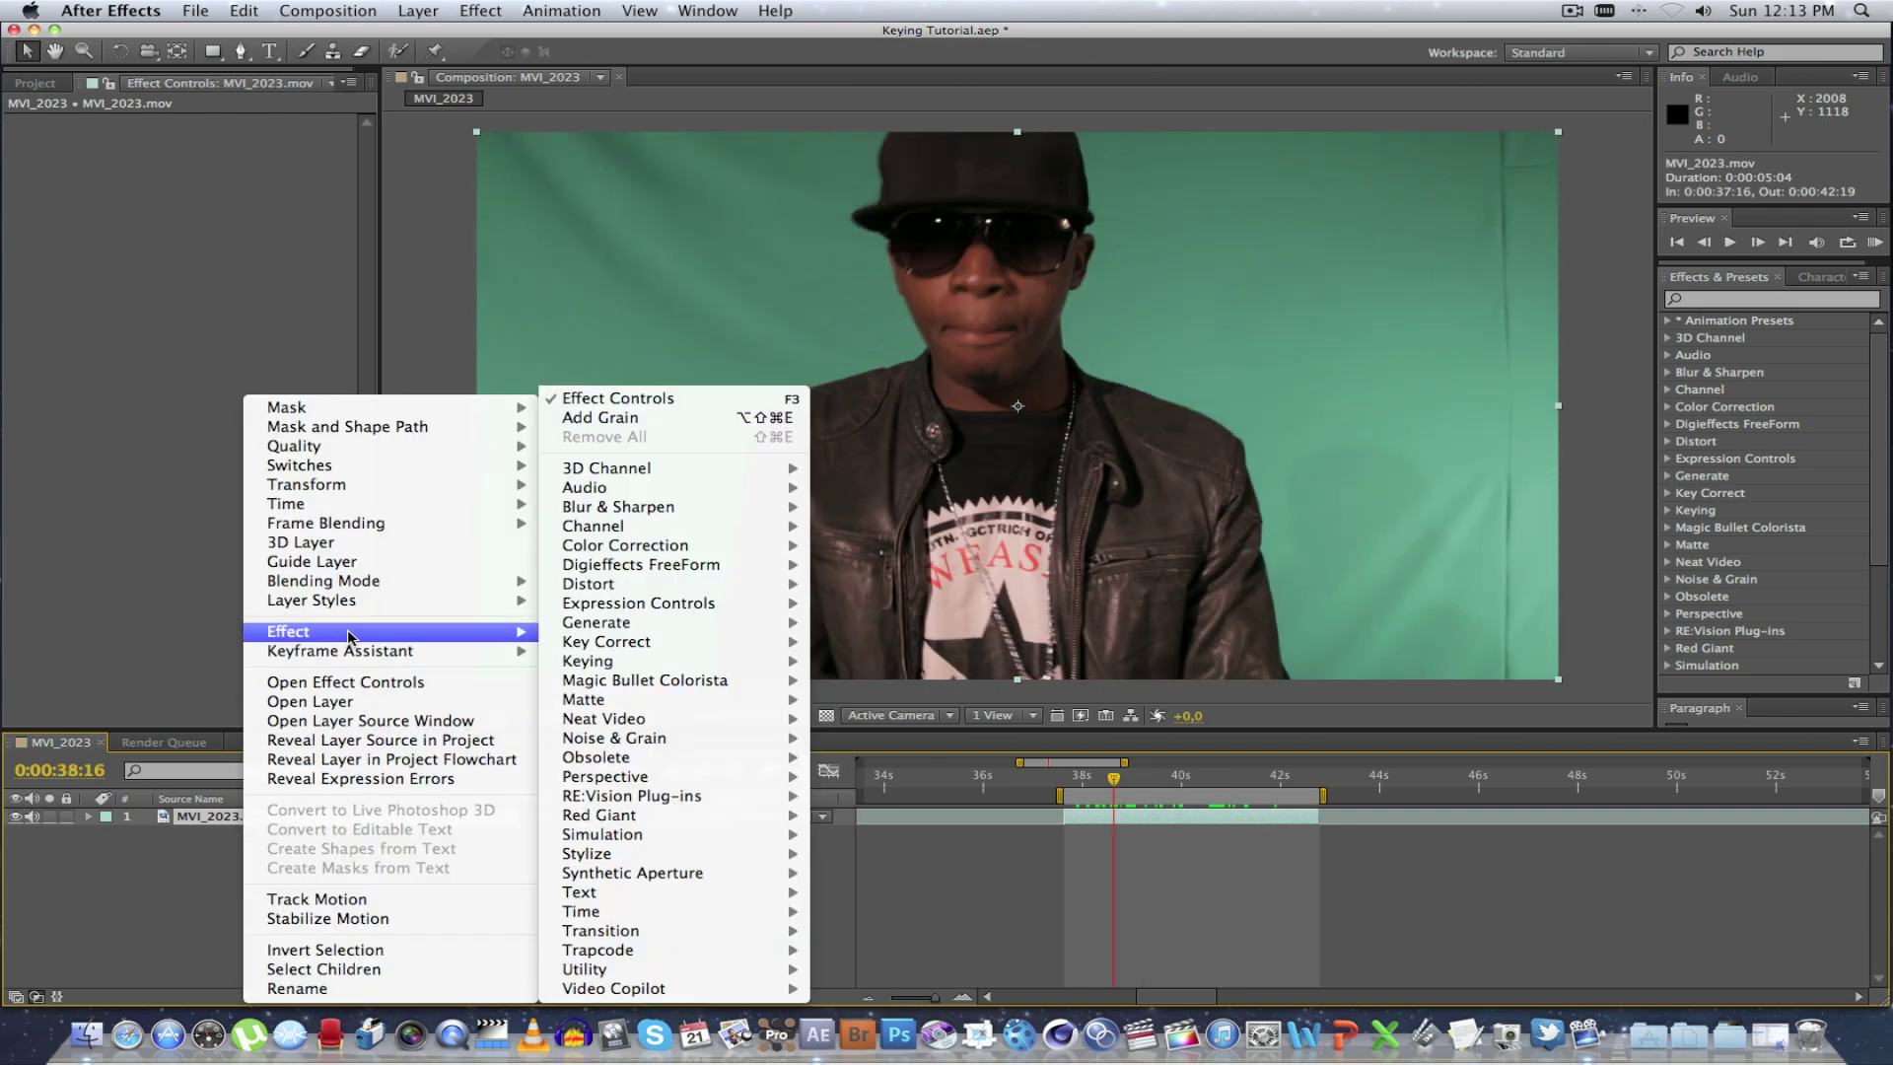
{"action": "mouse_move", "coordinate": [726, 643]}
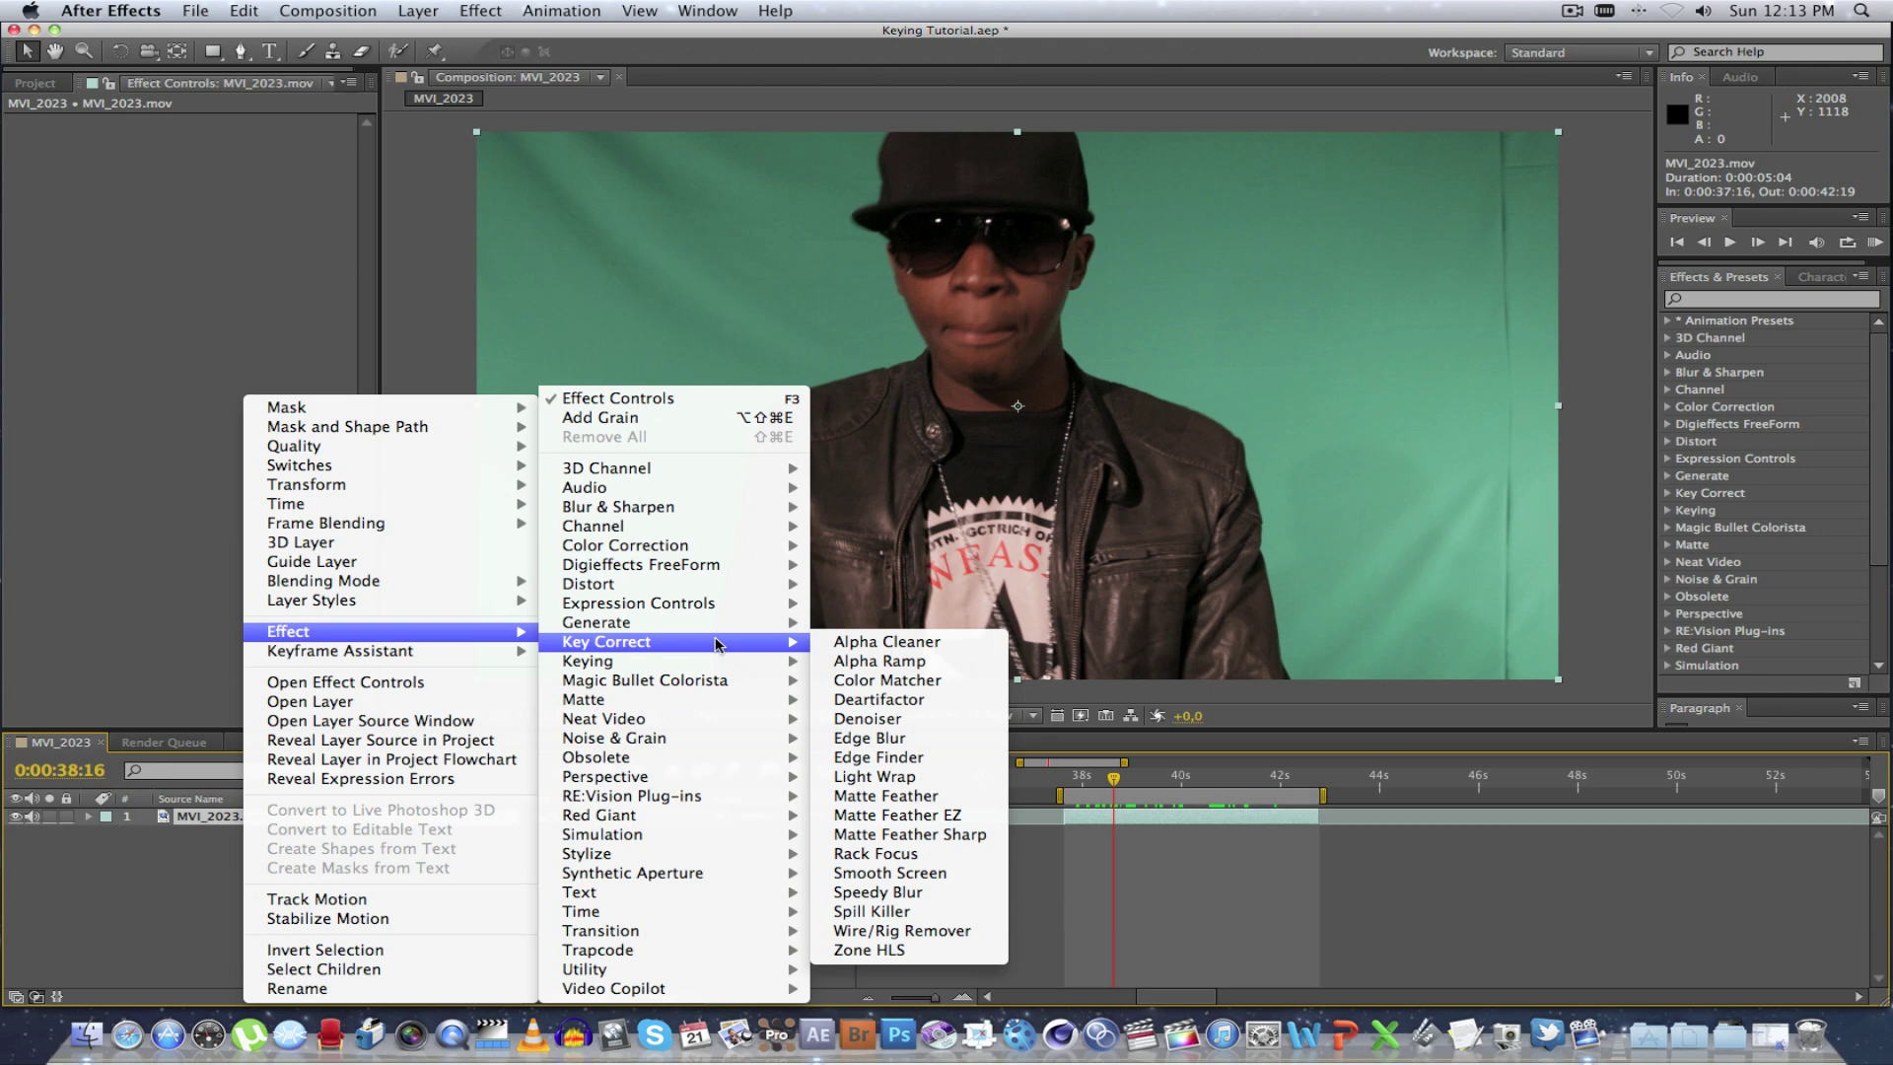
{"action": "left_click", "coordinate": [951, 876]}
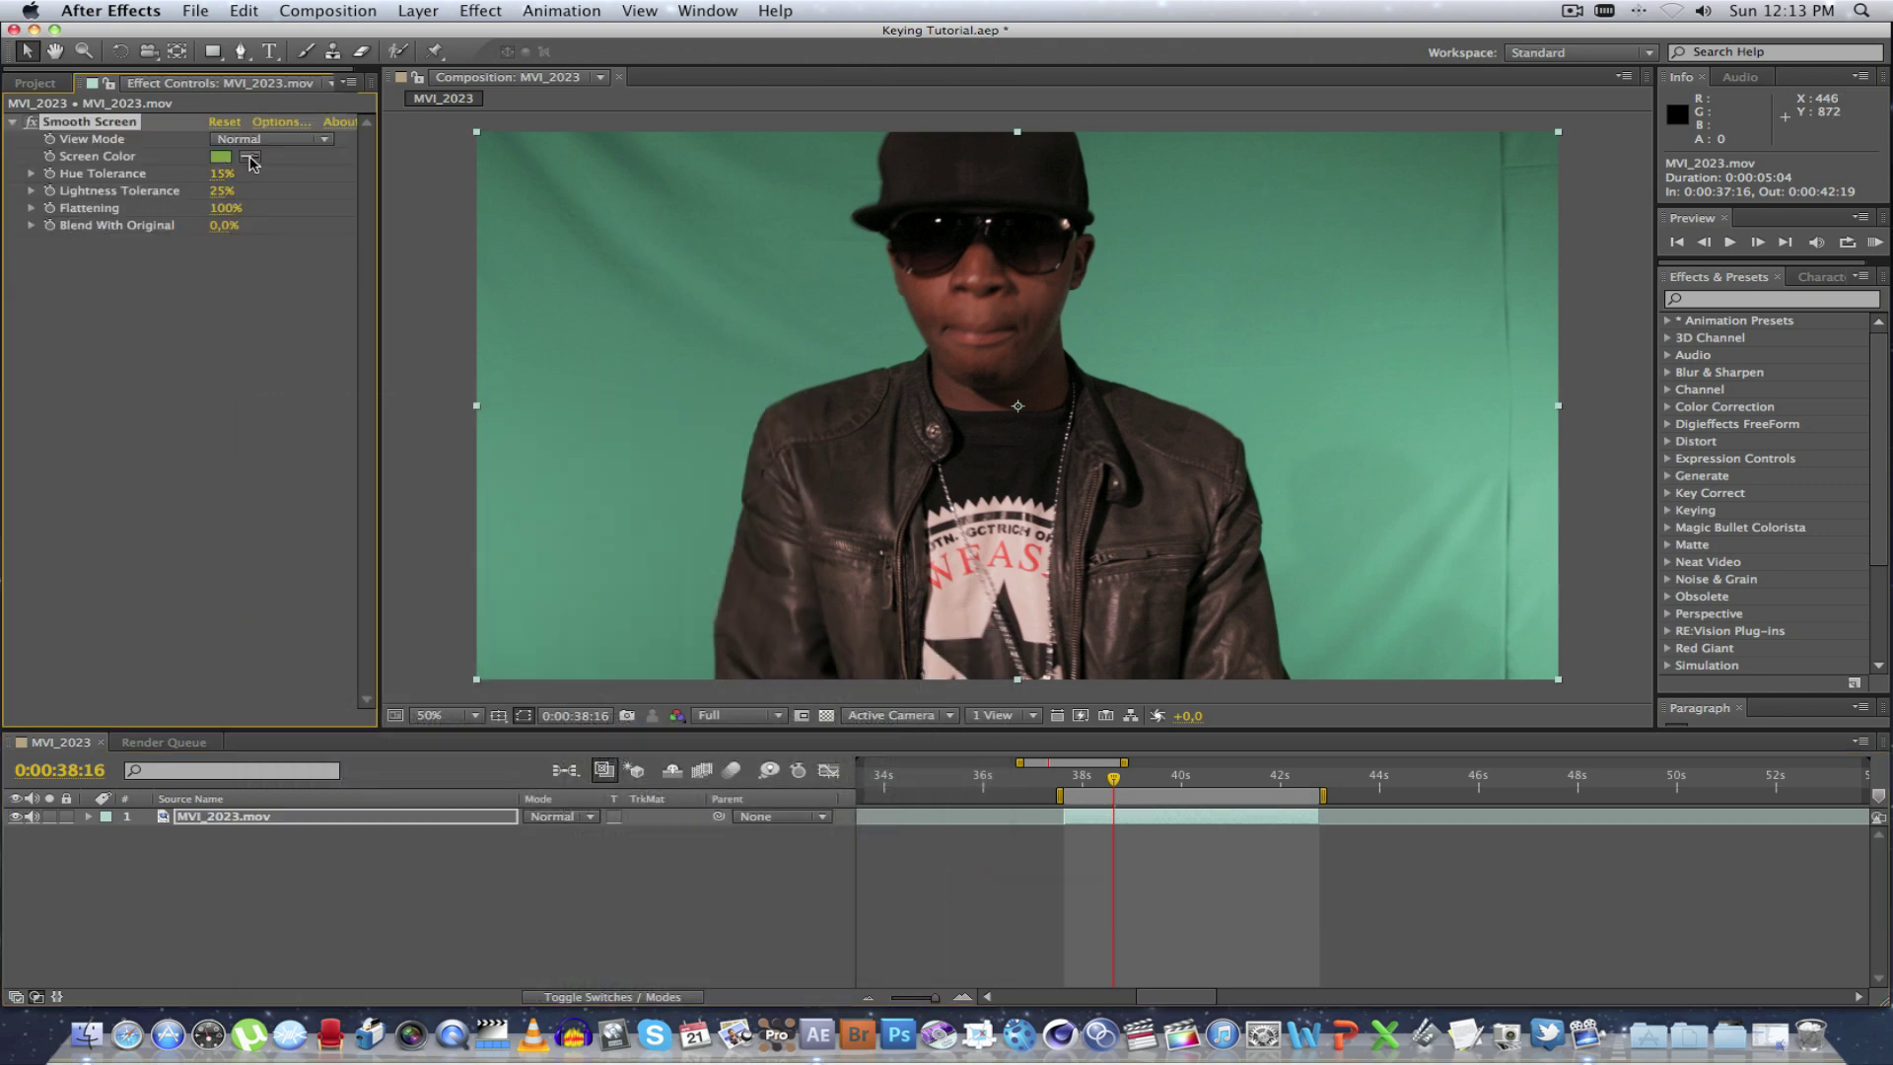
{"action": "left_click", "coordinate": [252, 162]}
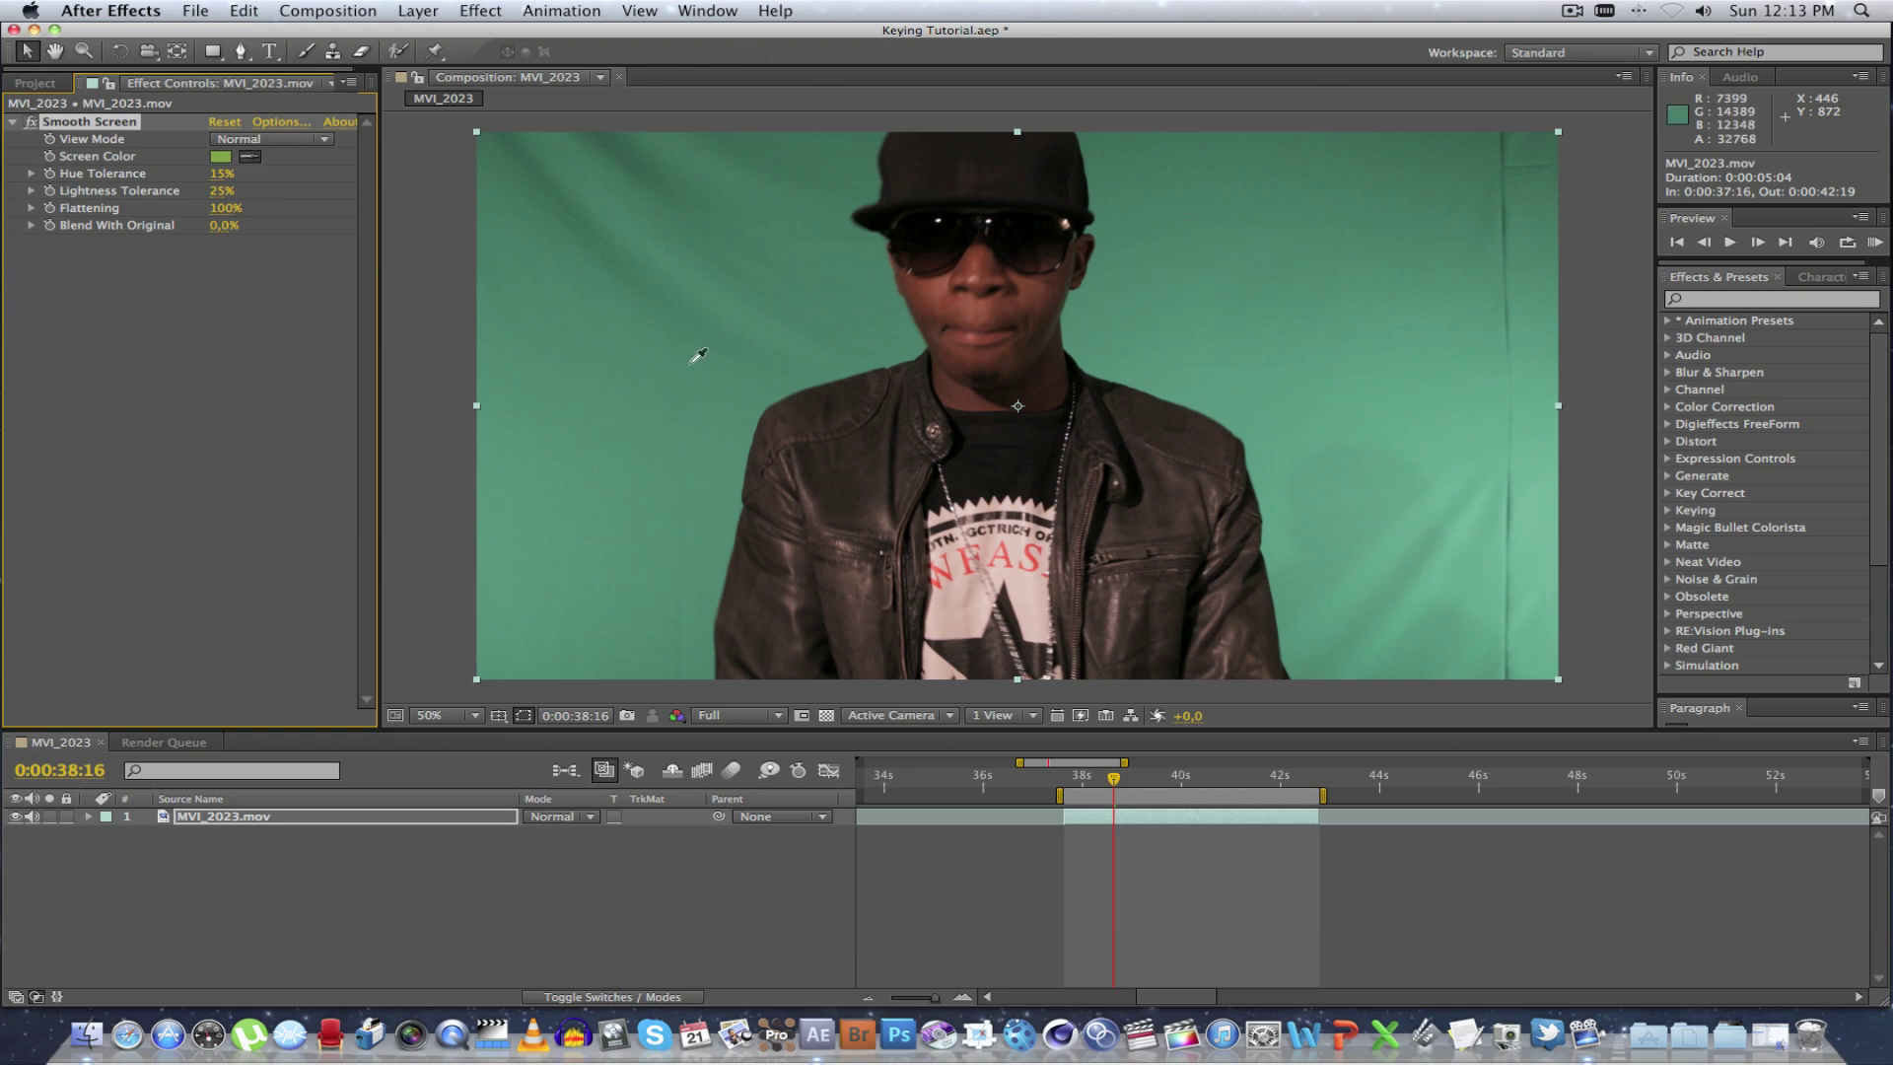
{"action": "left_click", "coordinate": [623, 489]}
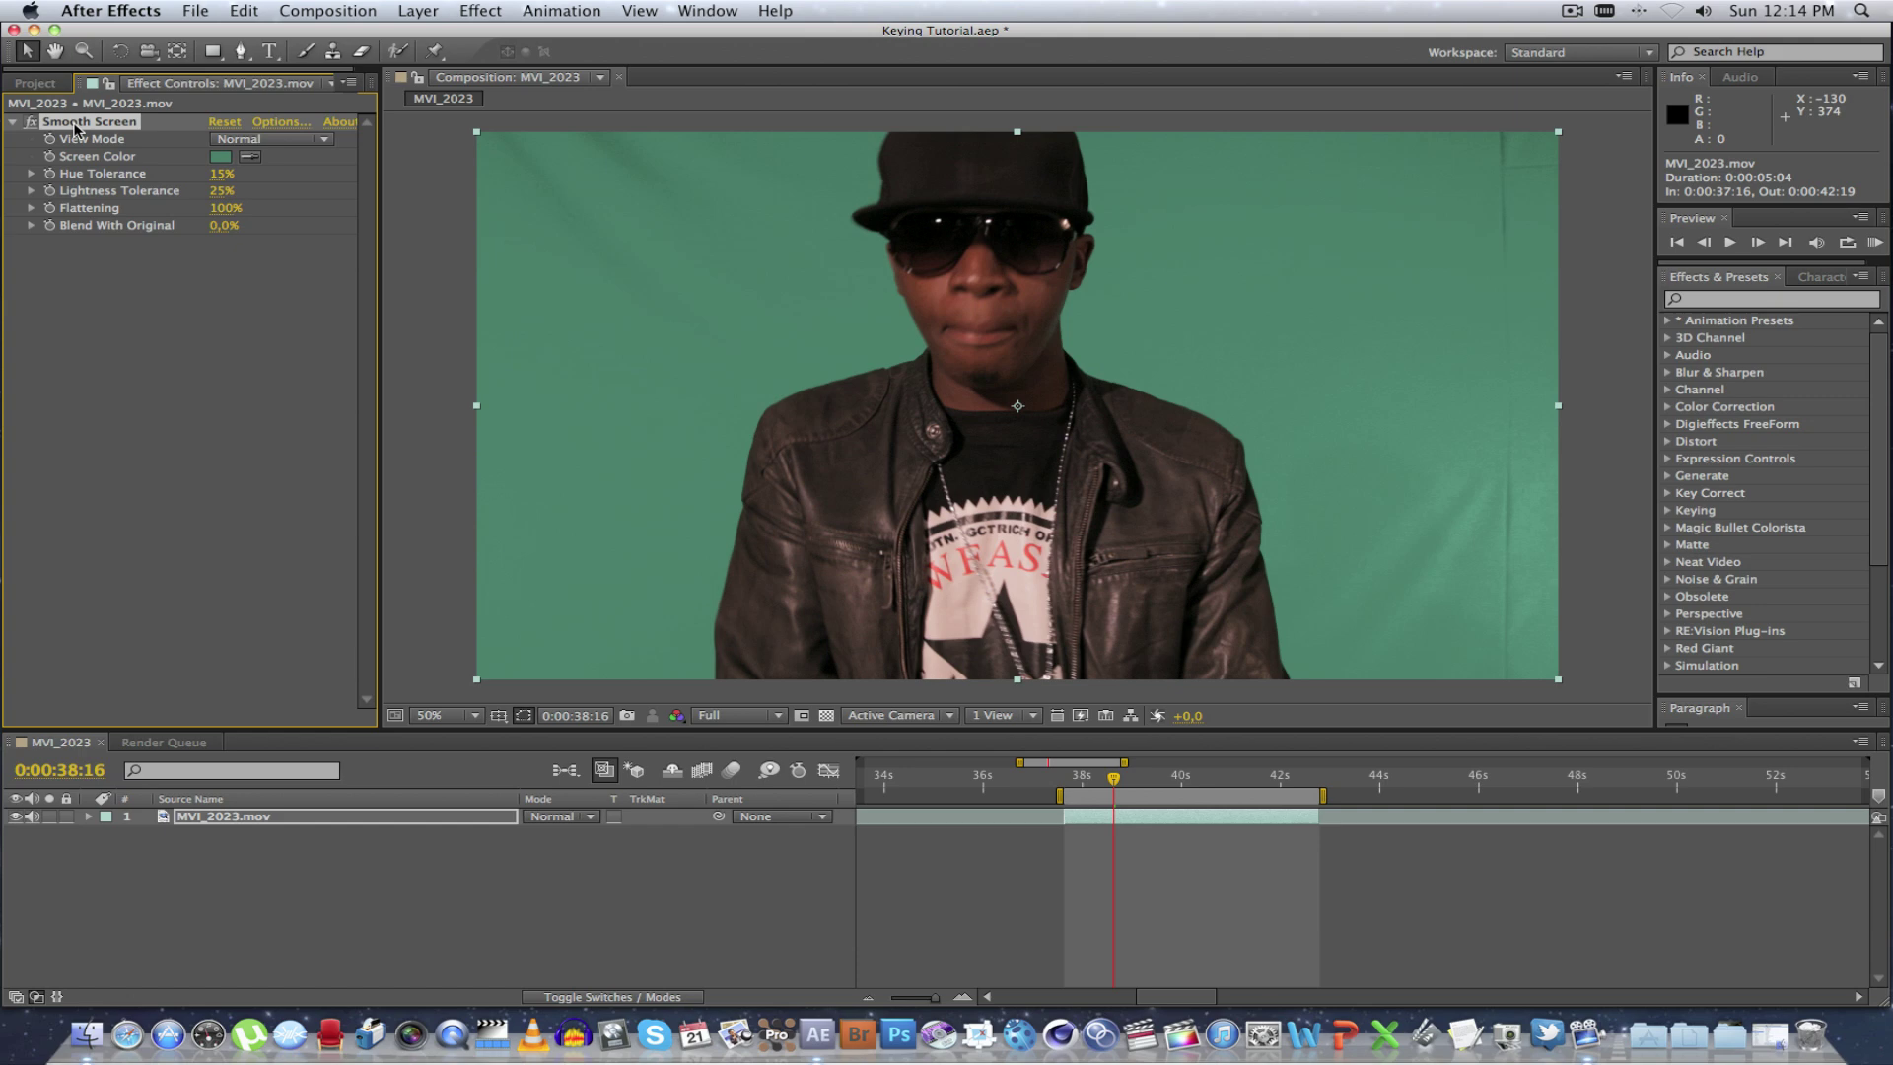
Duplicate Smooth Screen, sample the green backdrop for Smooth Screen 2, and enable it.
{"action": "key", "text": "super+d"}
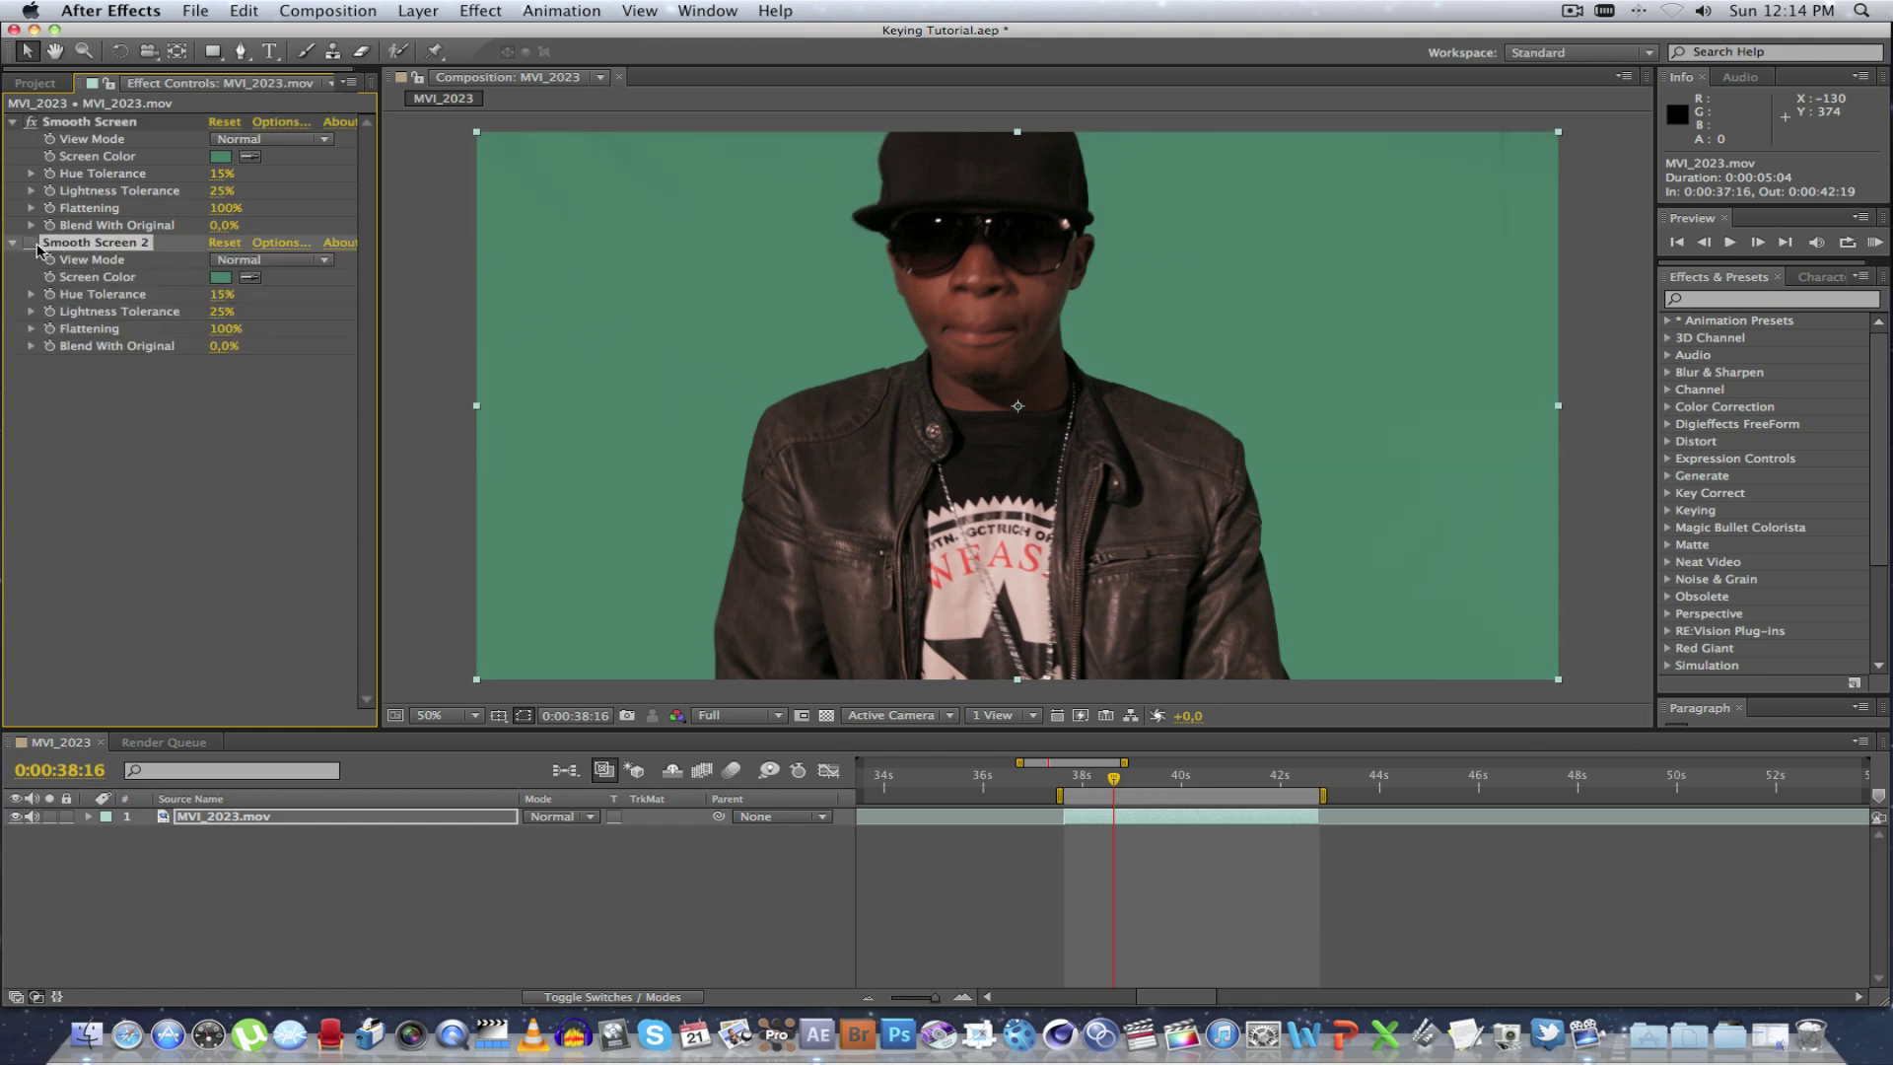
{"action": "left_click", "coordinate": [250, 279]}
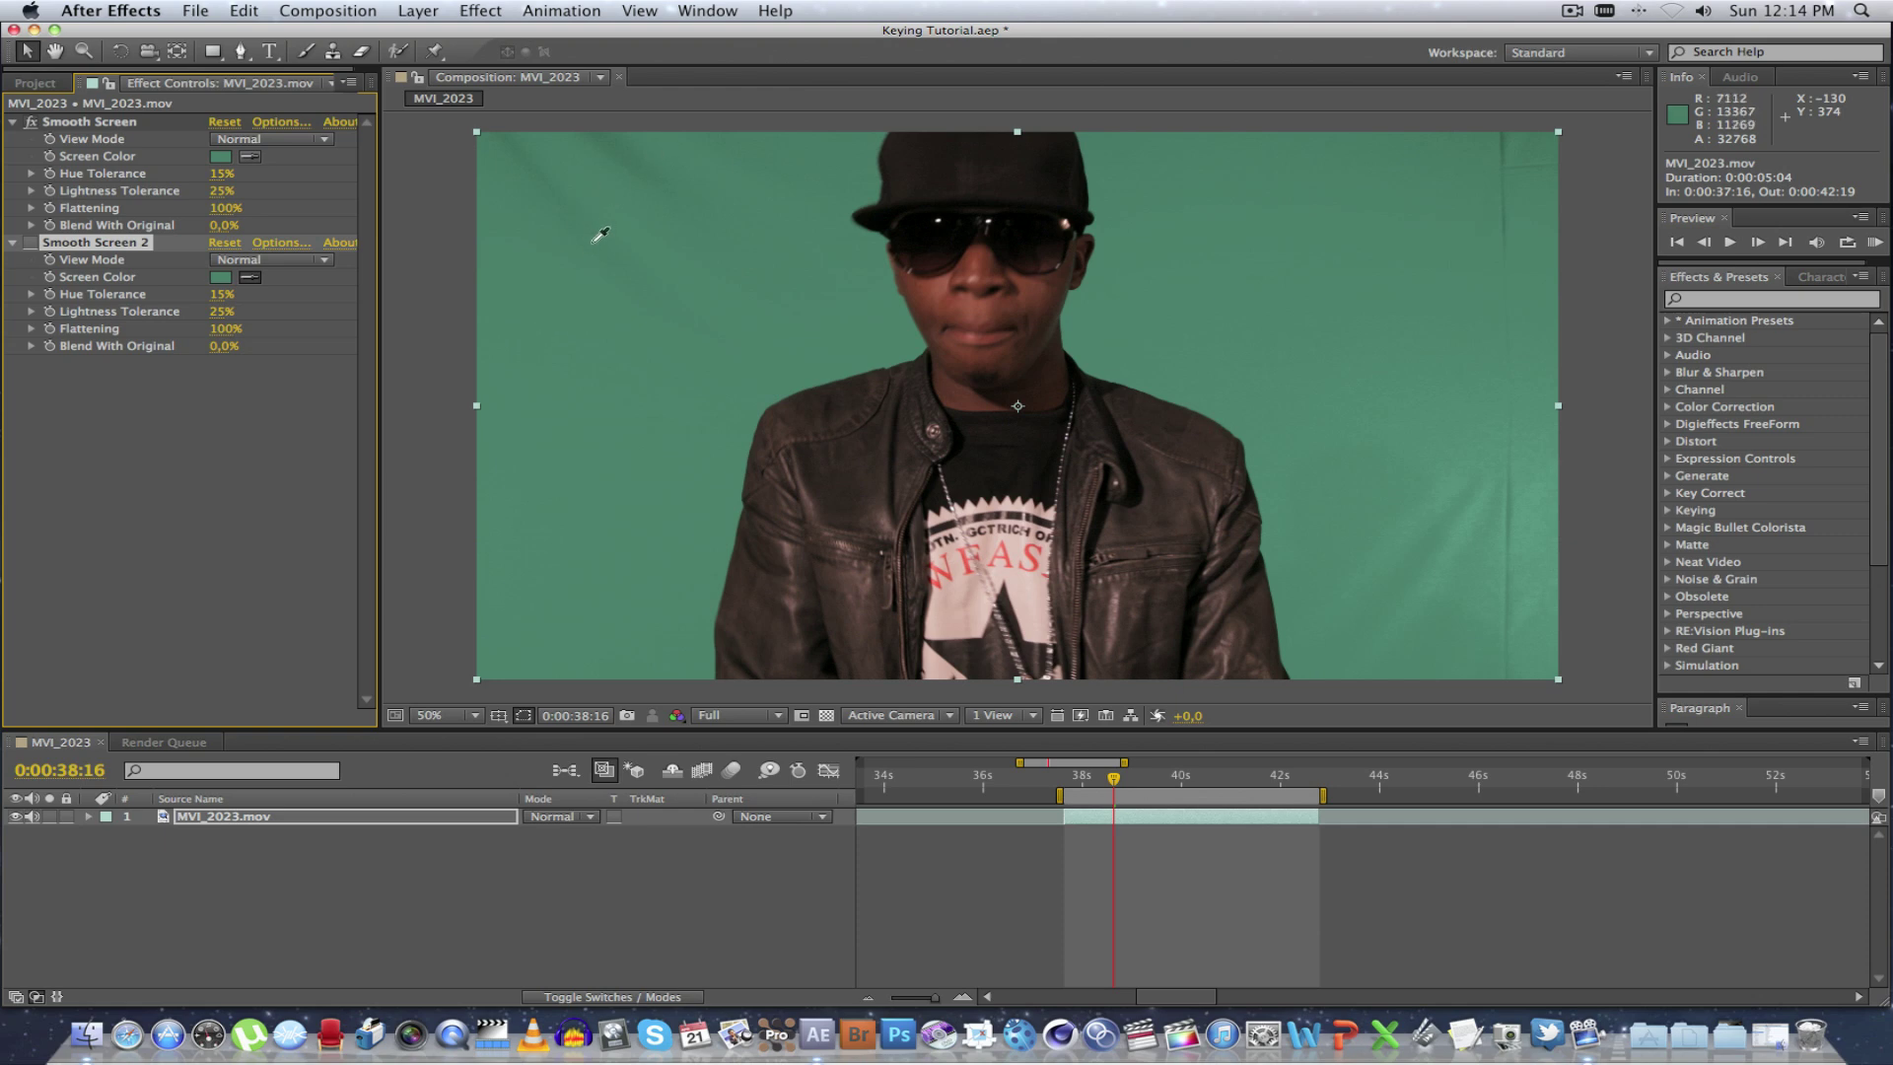
{"action": "left_click", "coordinate": [664, 168]}
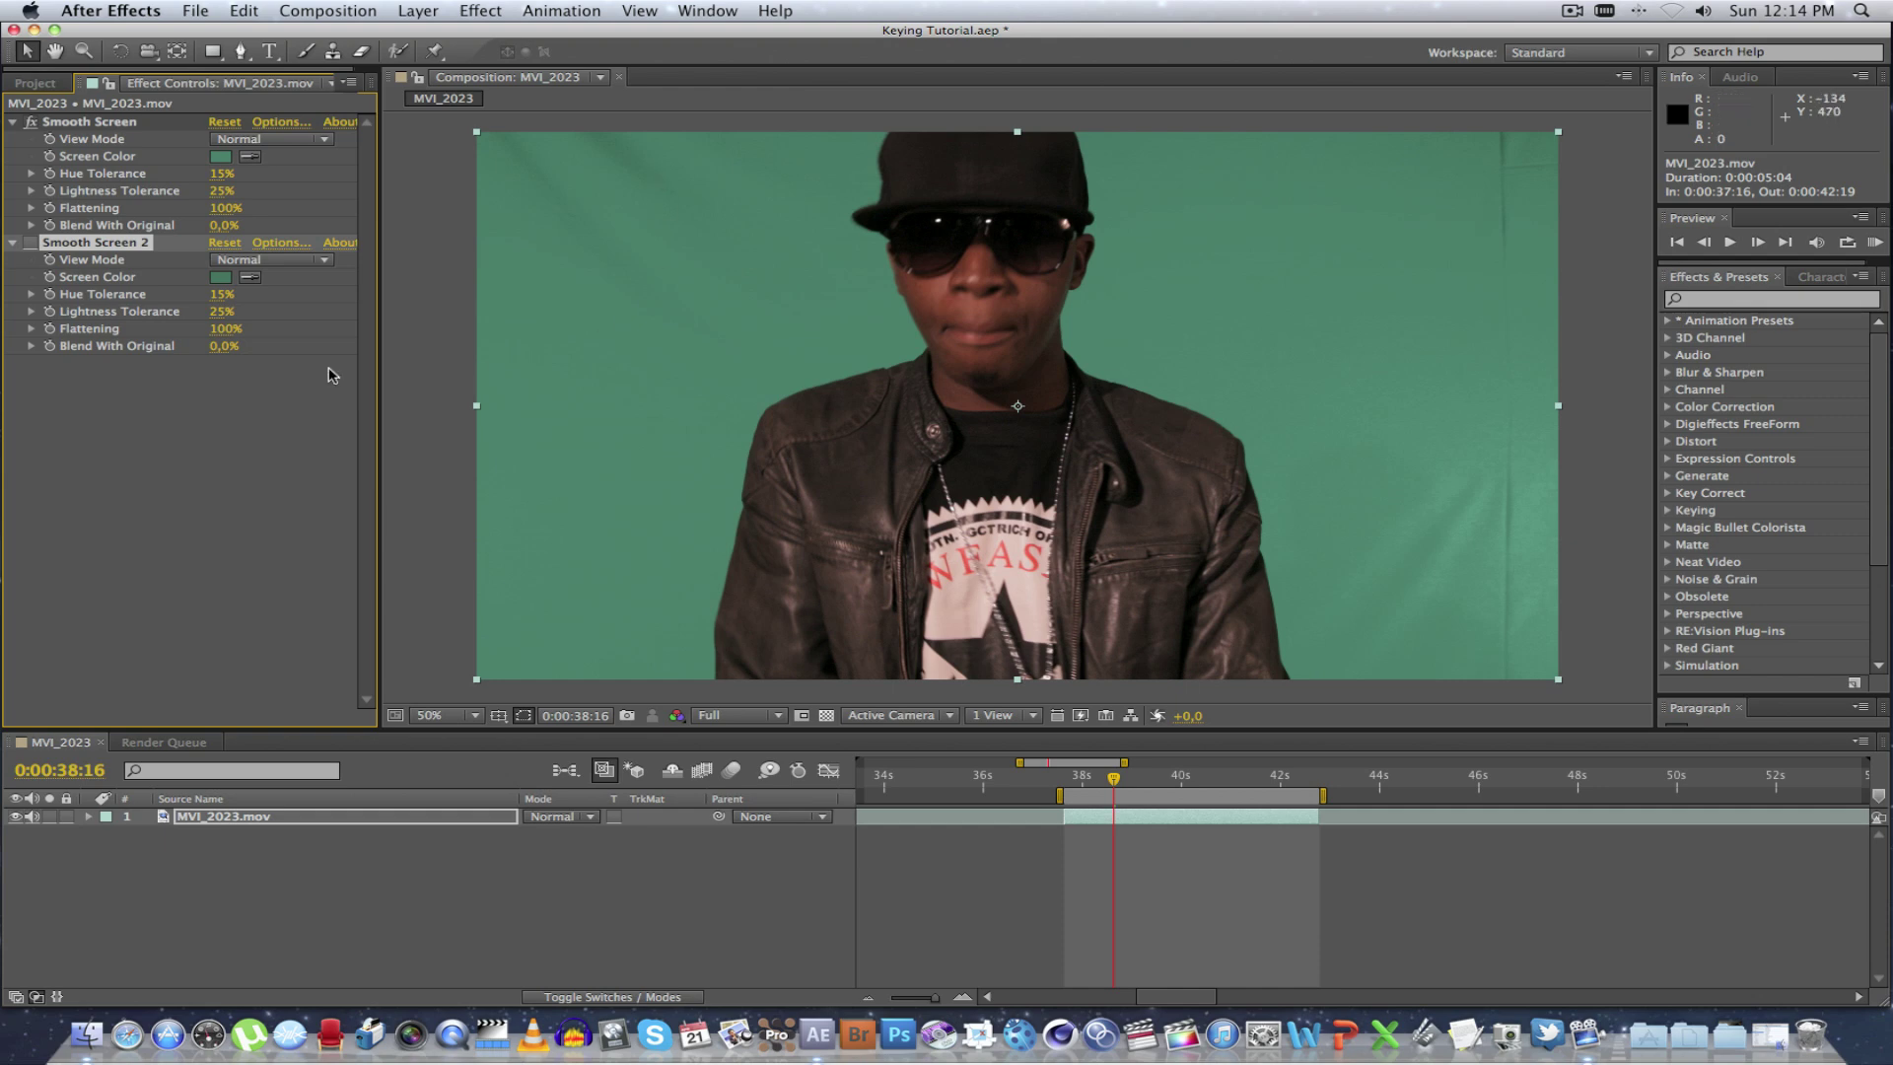
{"action": "left_click", "coordinate": [30, 243]}
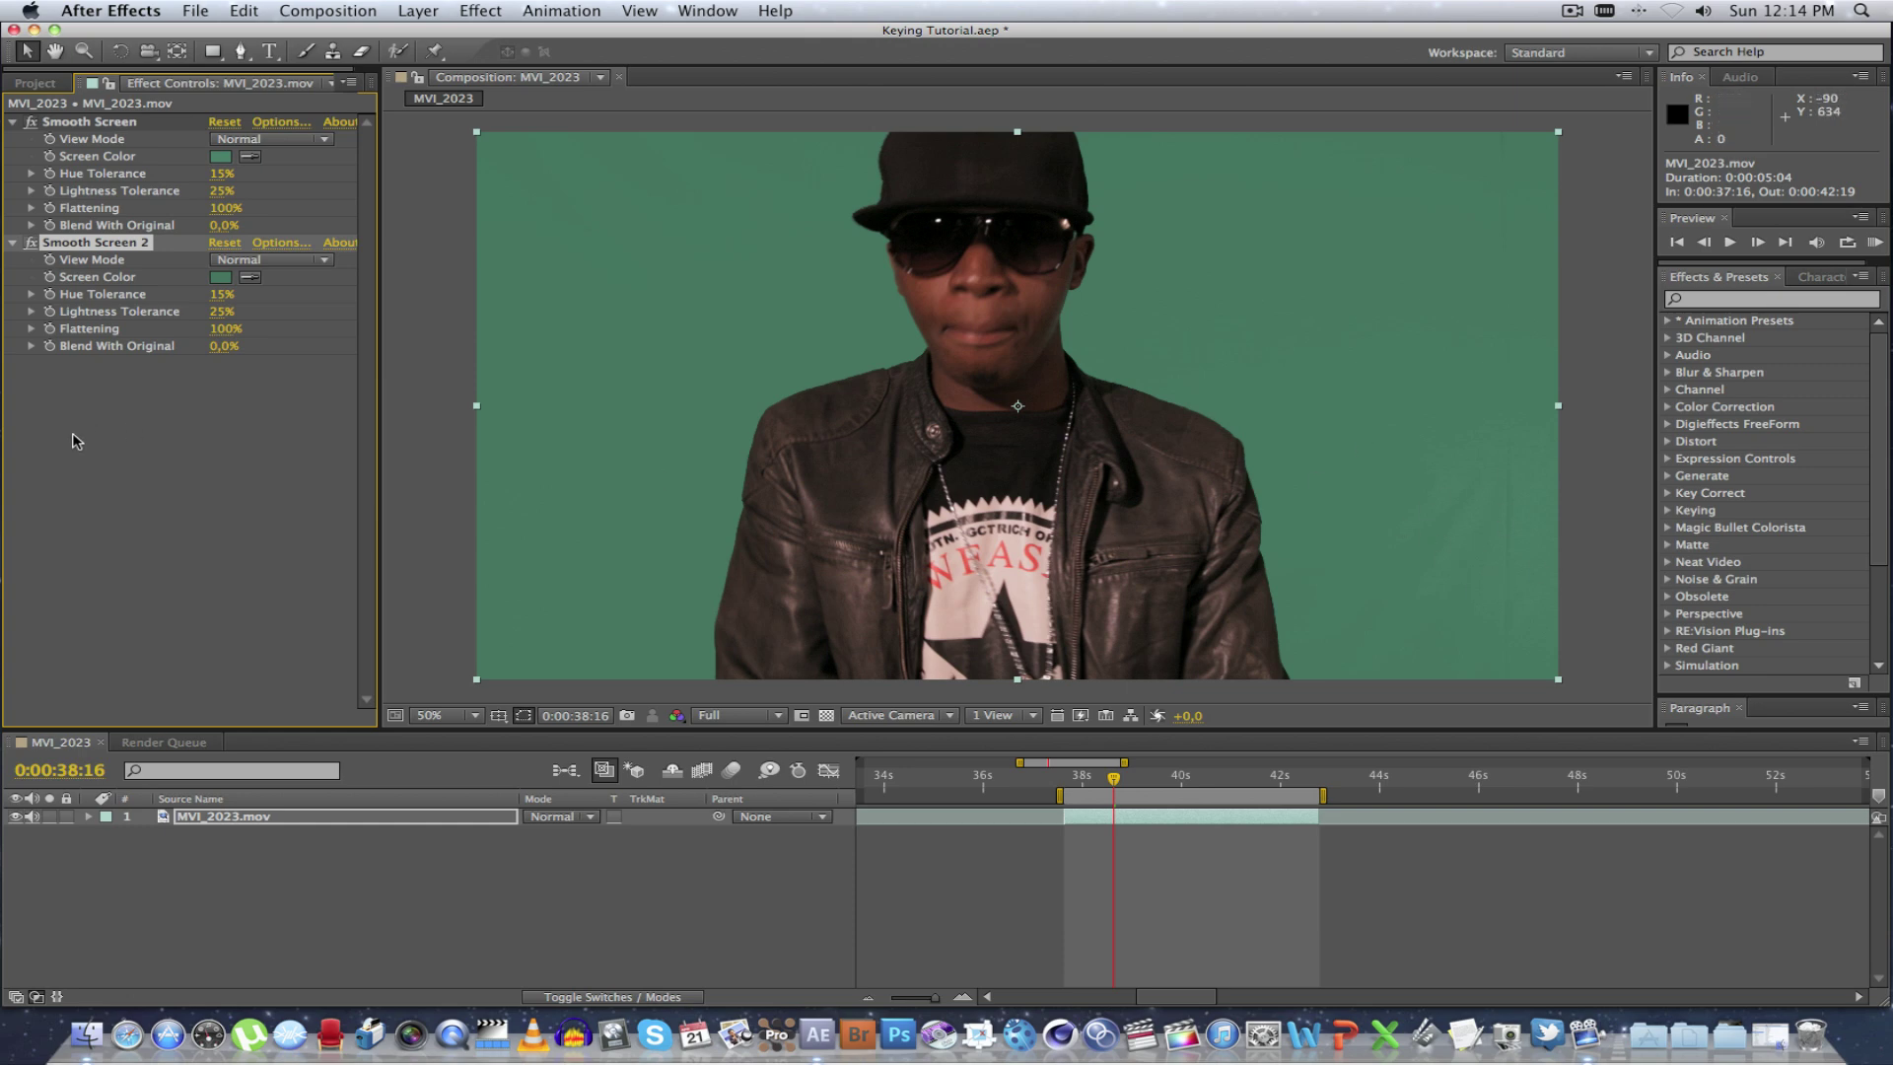
Duplicate it into Smooth Screen 3 and sample the green backdrop for its Screen Color.
{"action": "left_click", "coordinate": [109, 243]}
{"action": "key", "text": "super+d"}
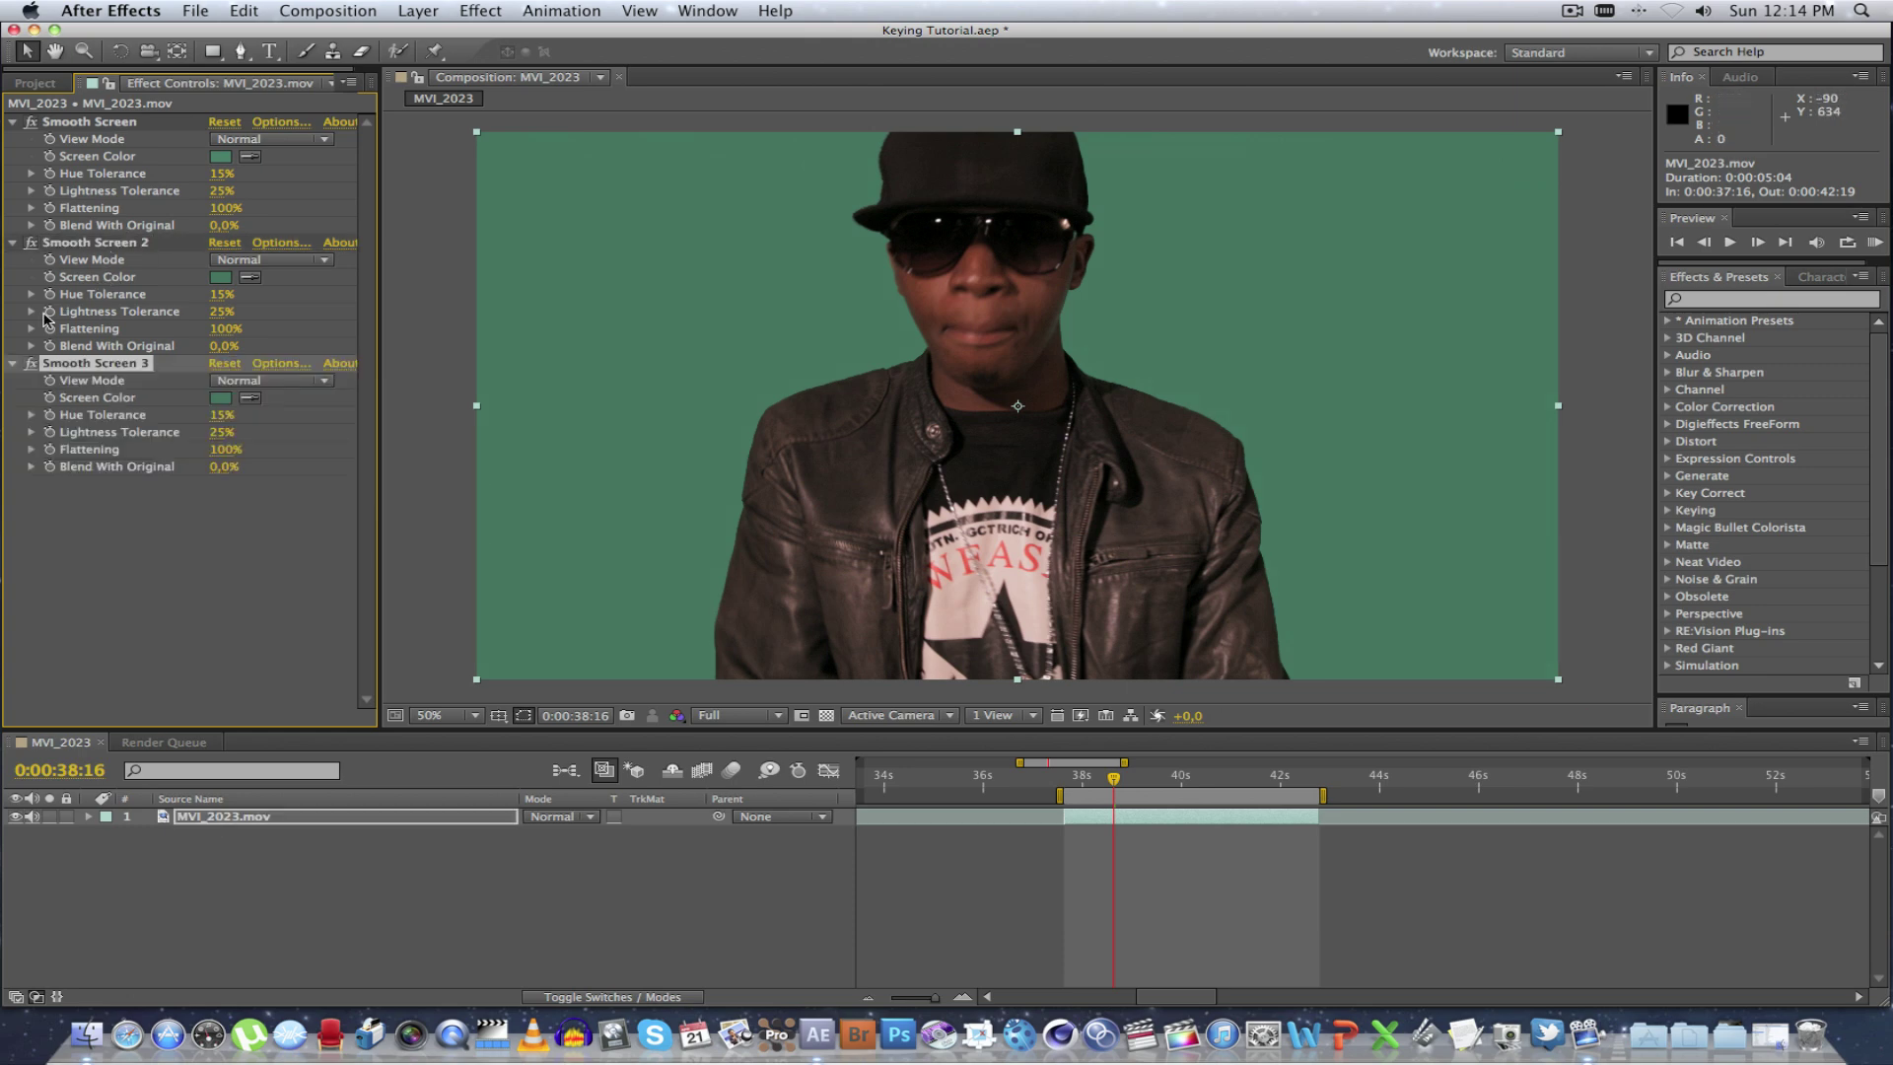
{"action": "left_click", "coordinate": [251, 398]}
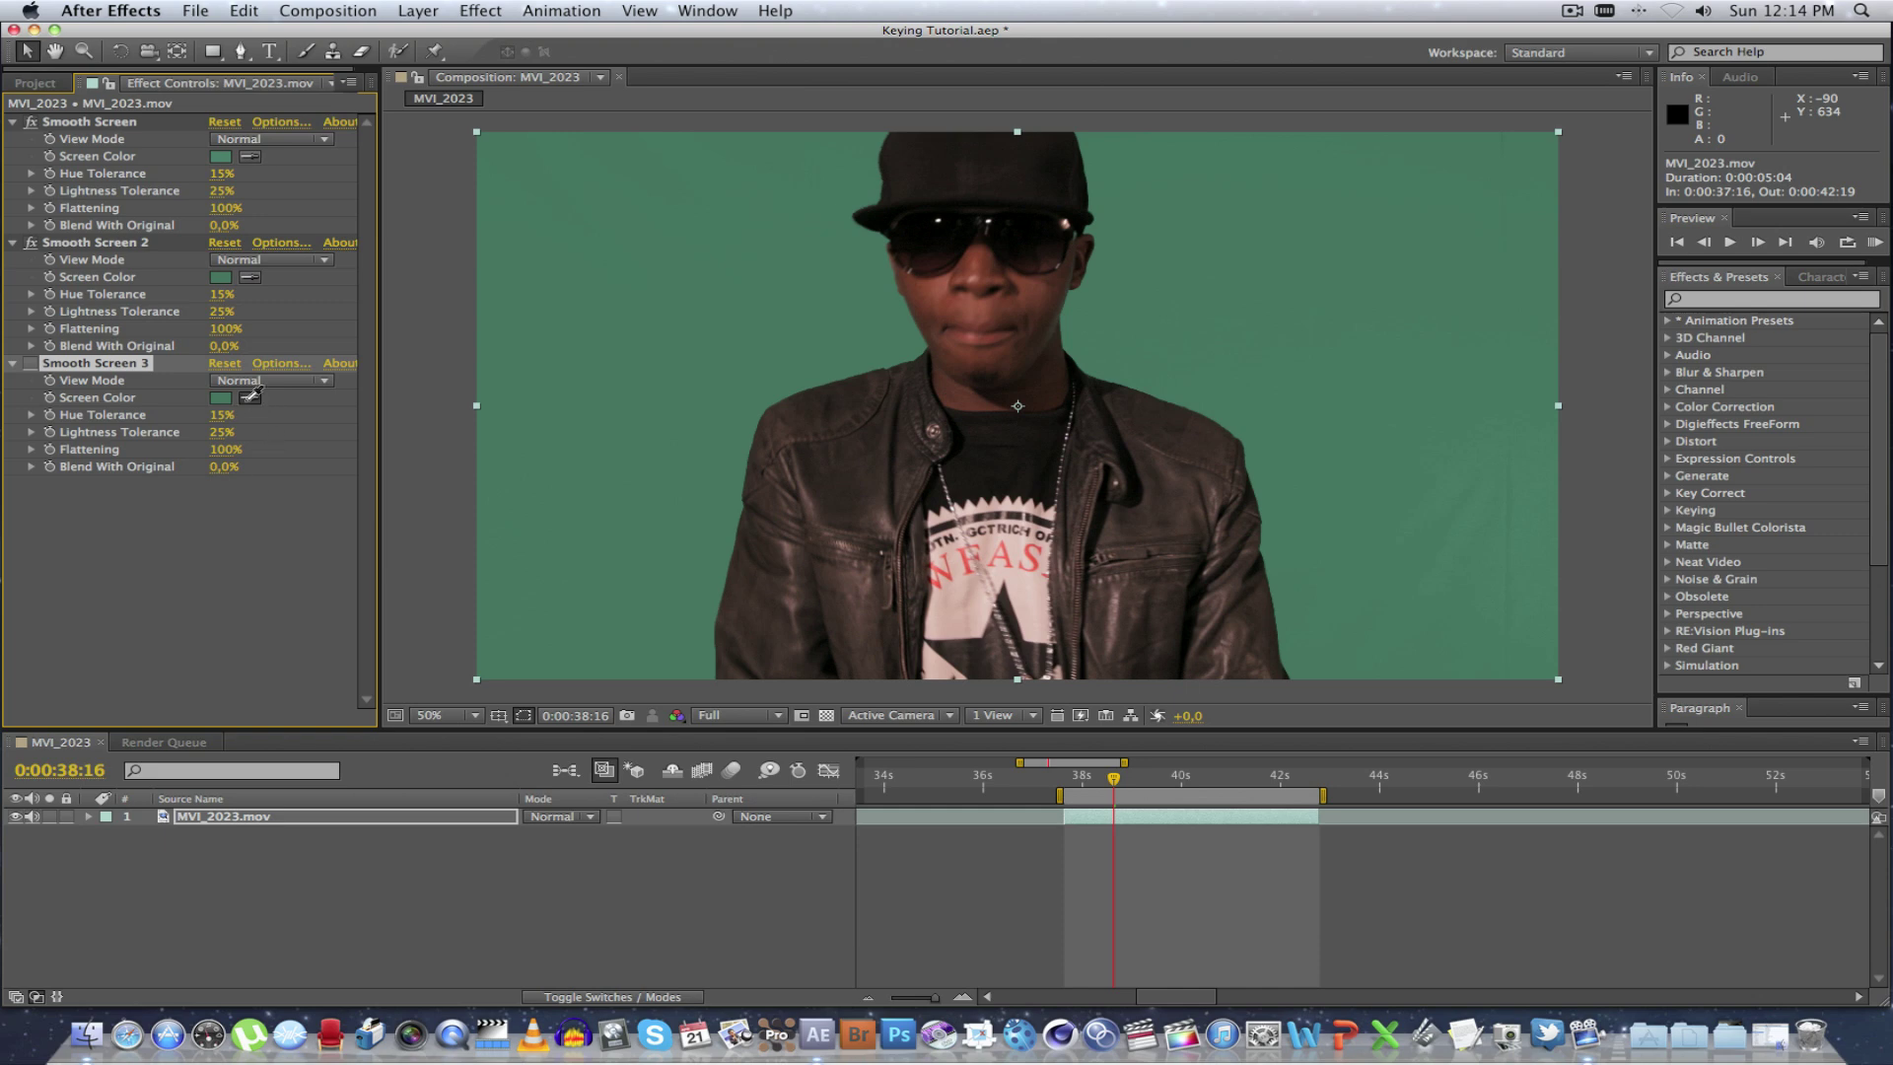
{"action": "left_click", "coordinate": [1458, 535]}
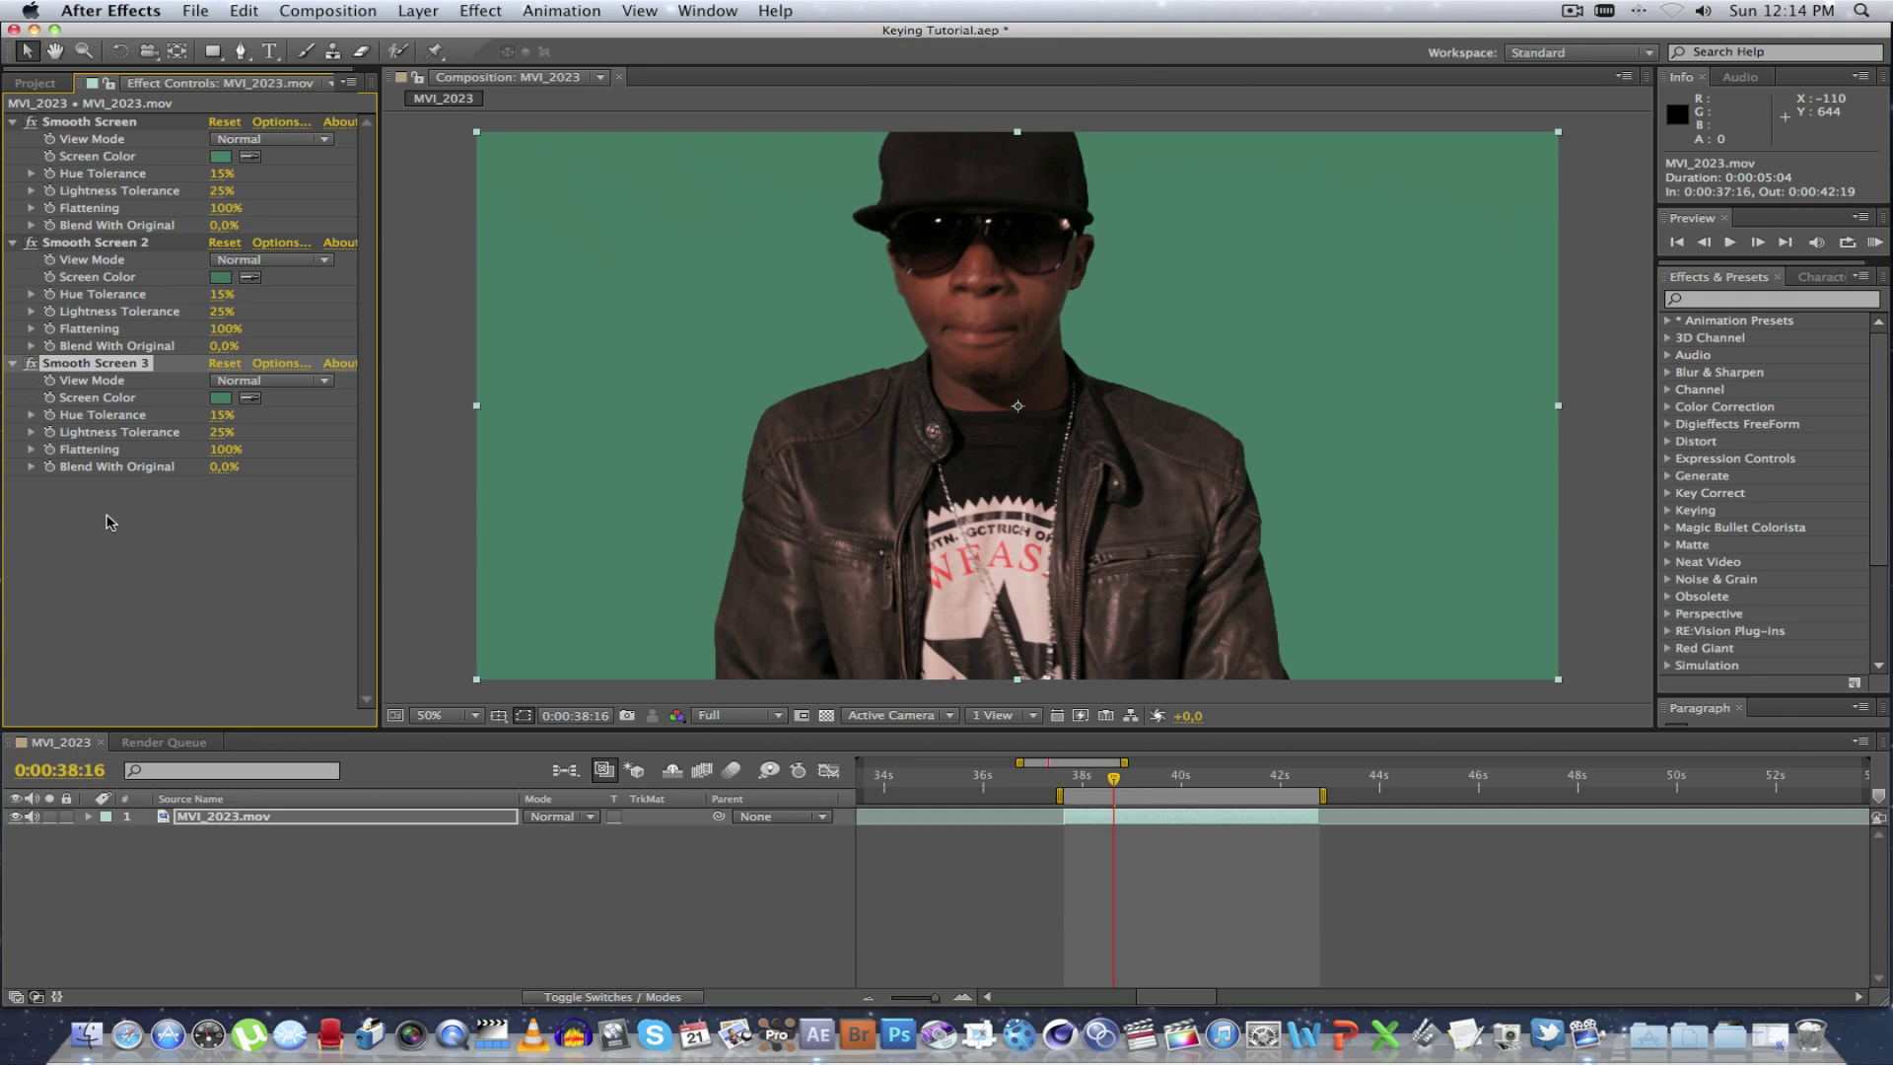
{"action": "left_click", "coordinate": [243, 823]}
Apply Keylight (1.2), eyedrop the green as Screen Colour, and set View to Screen Matte.
{"action": "right_click", "coordinate": [244, 823]}
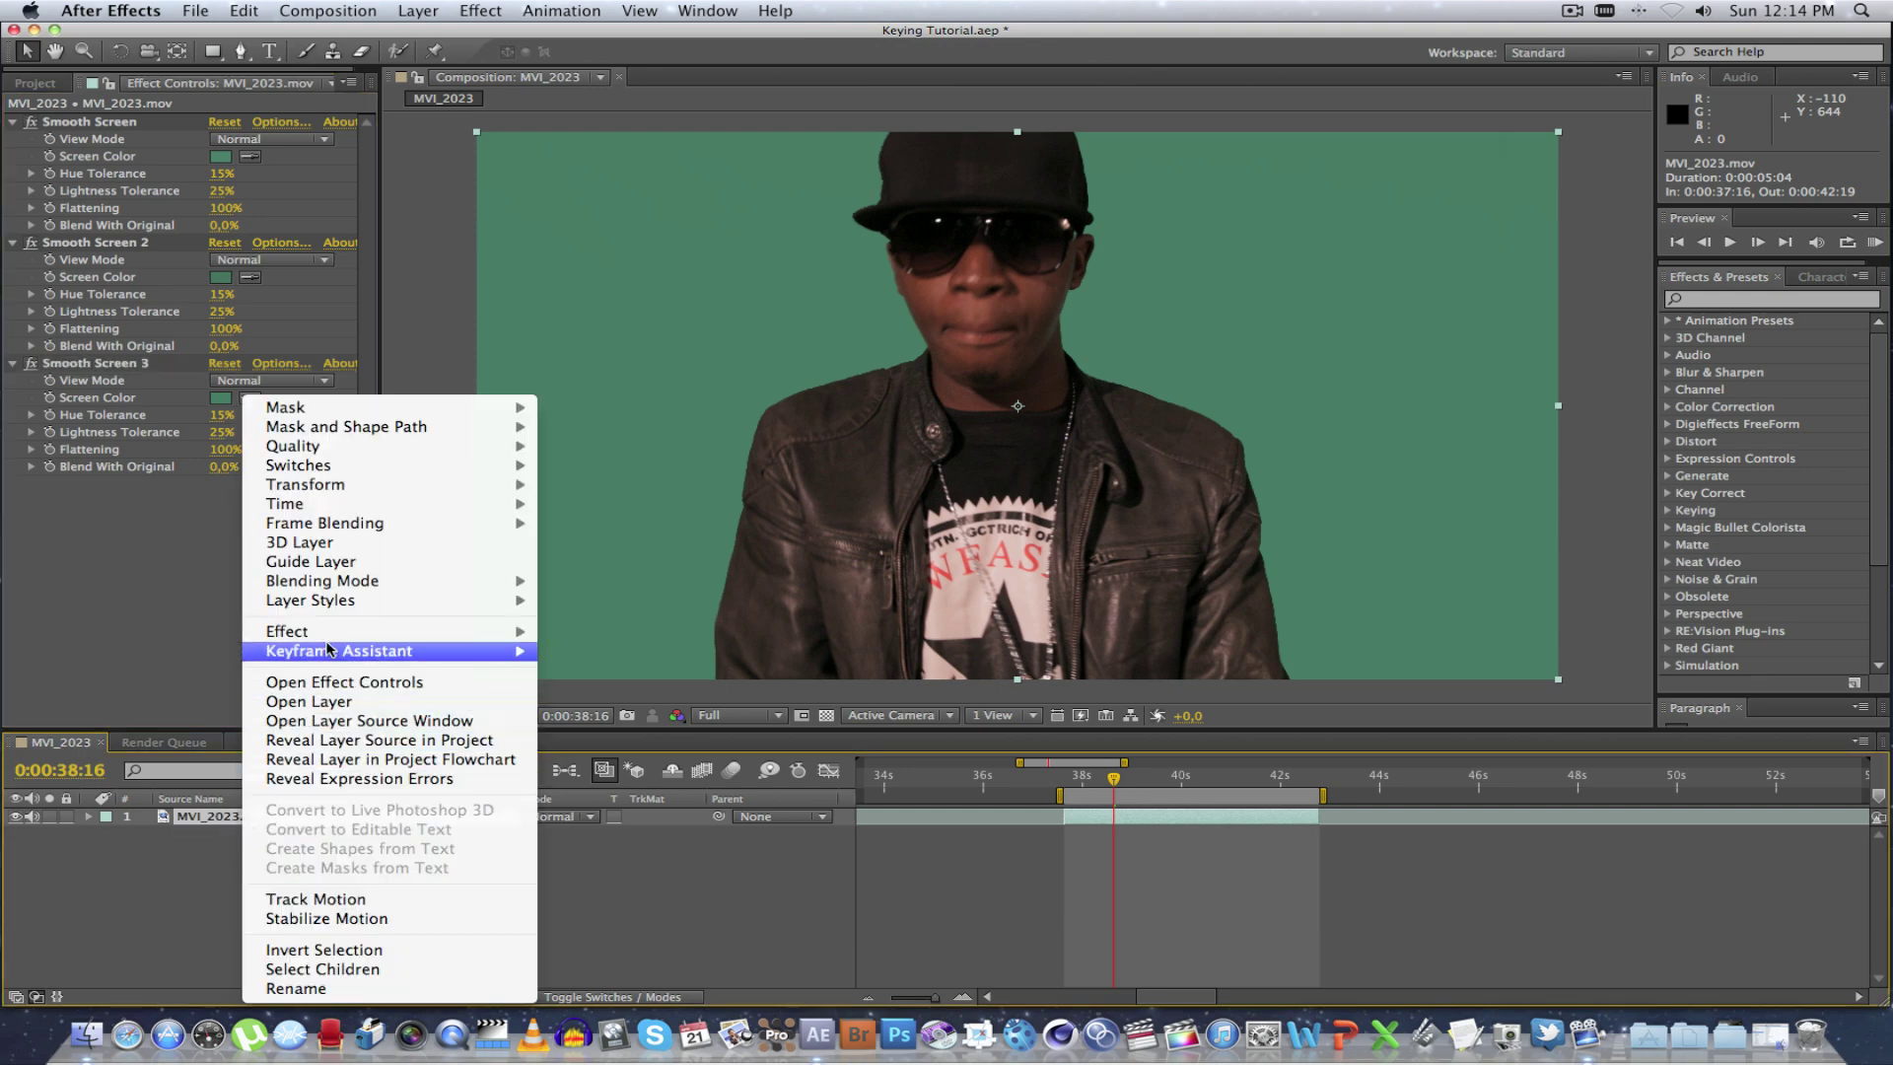
{"action": "mouse_move", "coordinate": [474, 632]}
{"action": "mouse_move", "coordinate": [646, 662]}
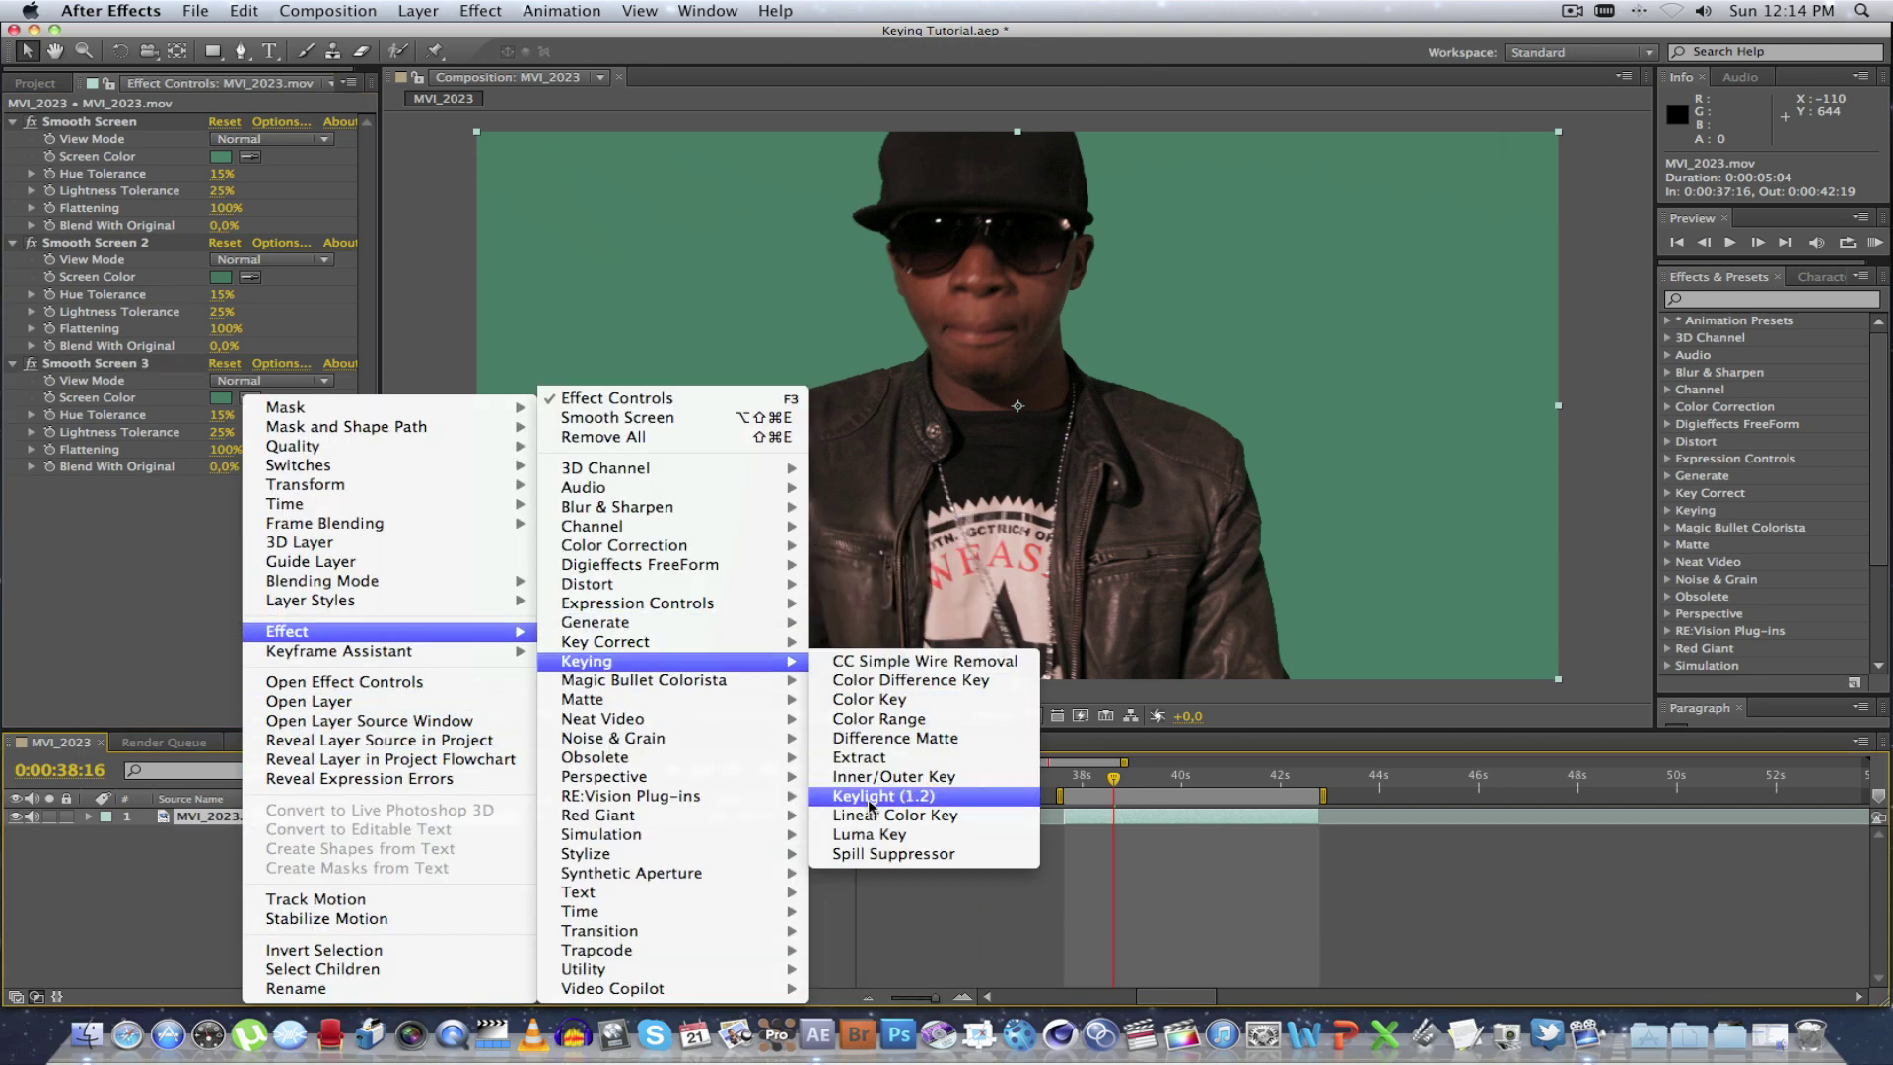
{"action": "left_click", "coordinate": [959, 797]}
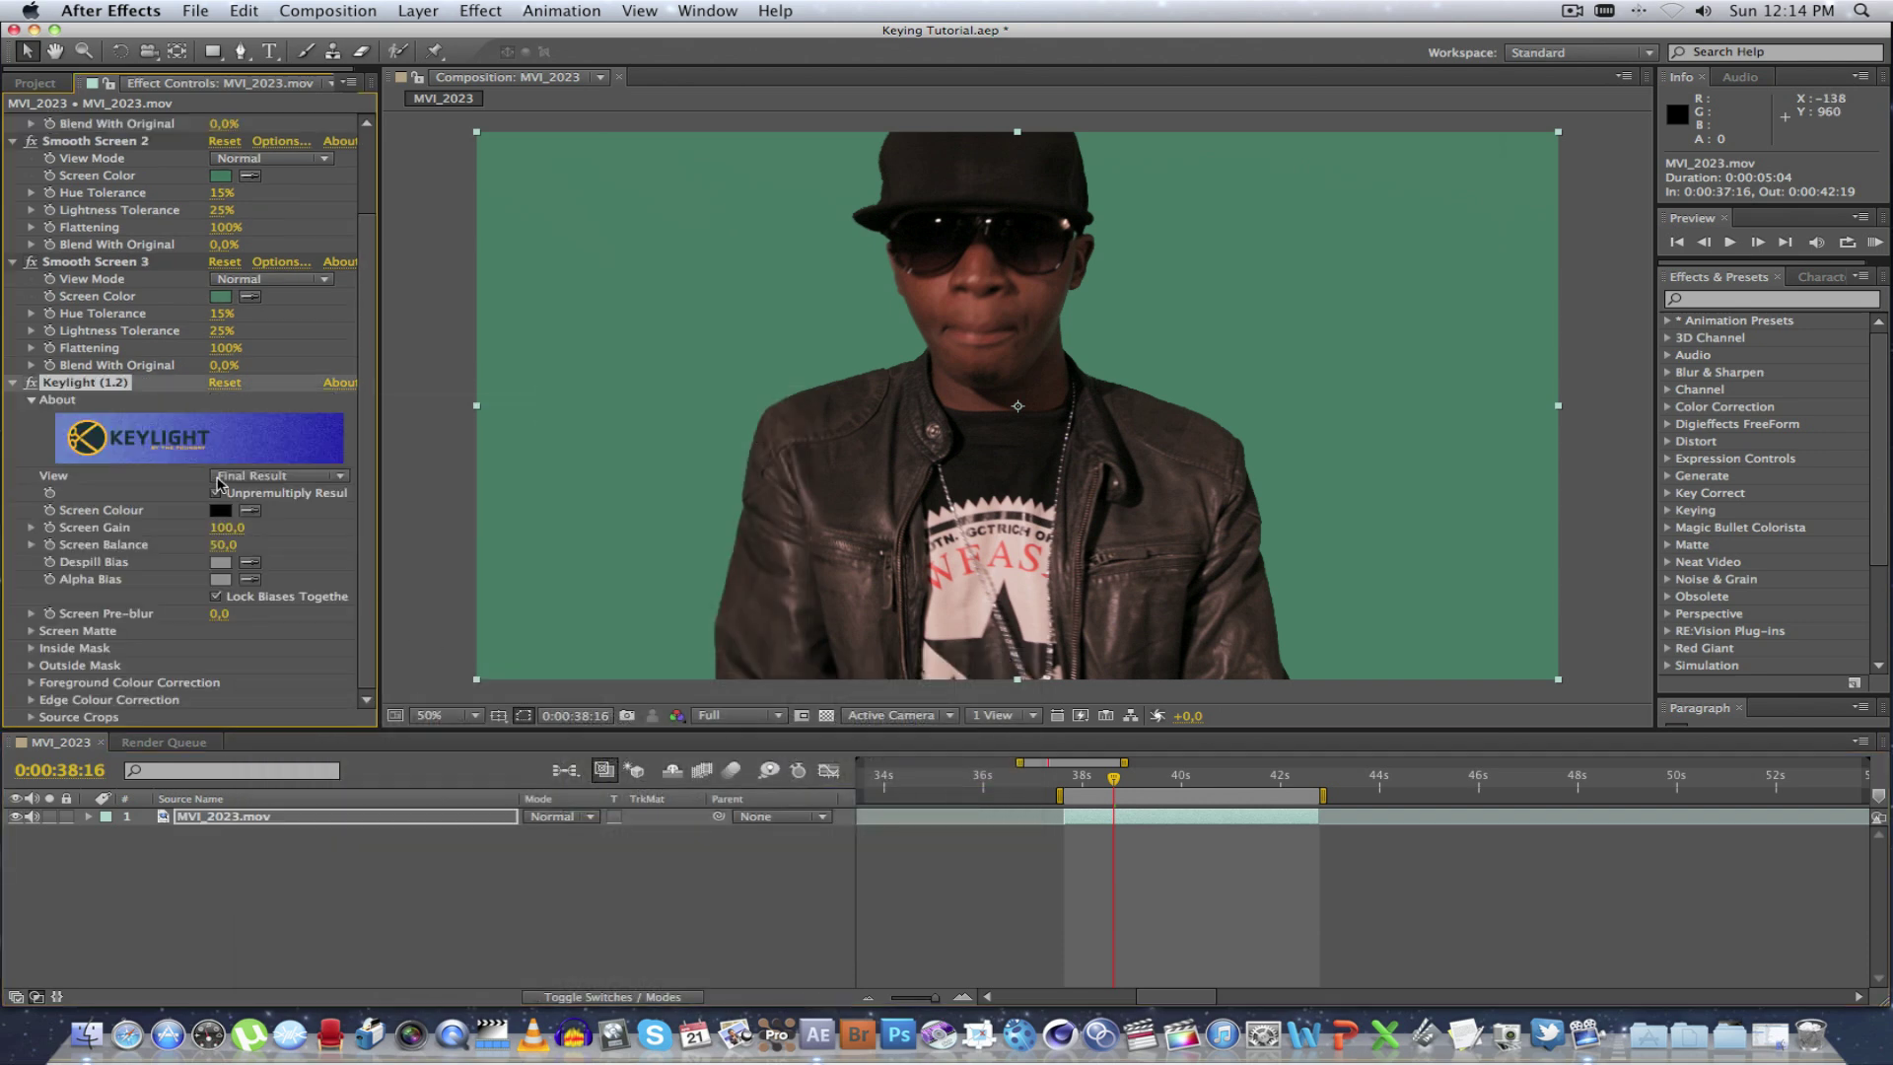
{"action": "left_click", "coordinate": [249, 509]}
{"action": "left_click", "coordinate": [722, 364]}
{"action": "left_click", "coordinate": [316, 477]}
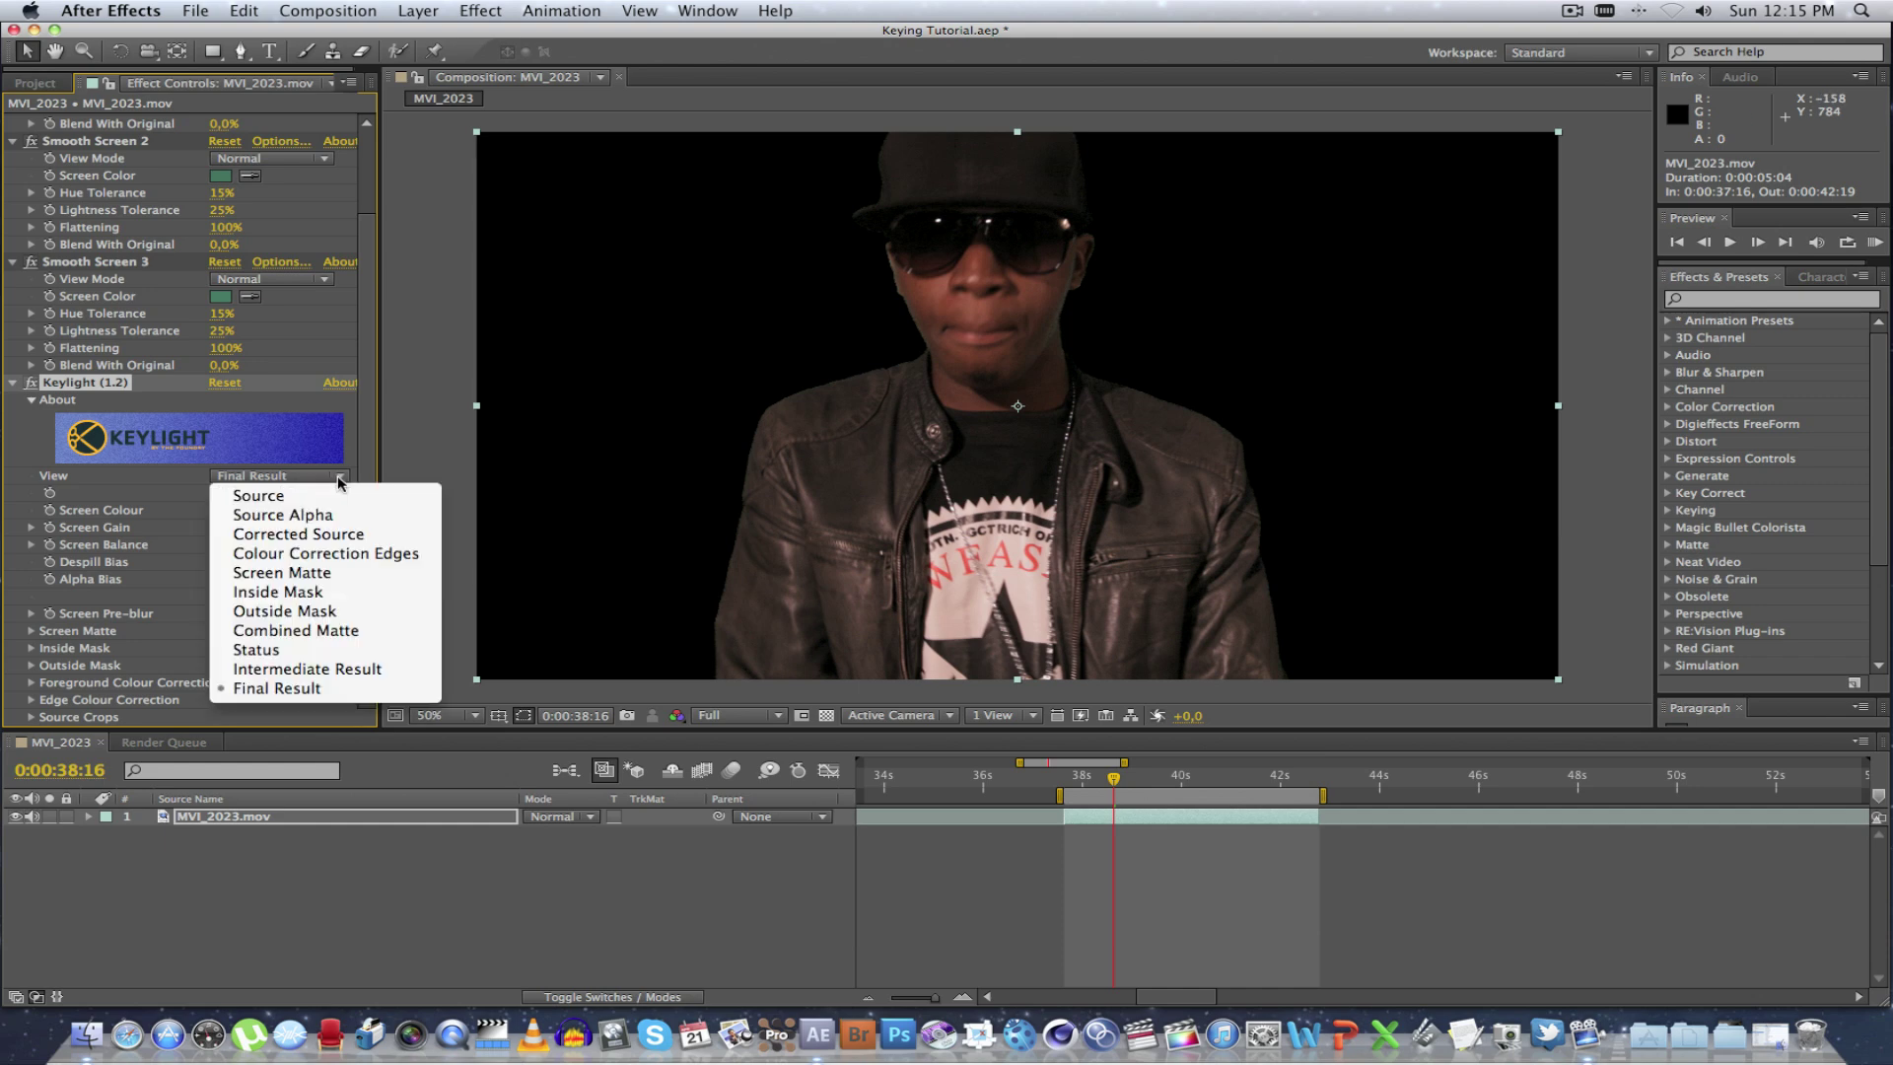
{"action": "left_click", "coordinate": [355, 572]}
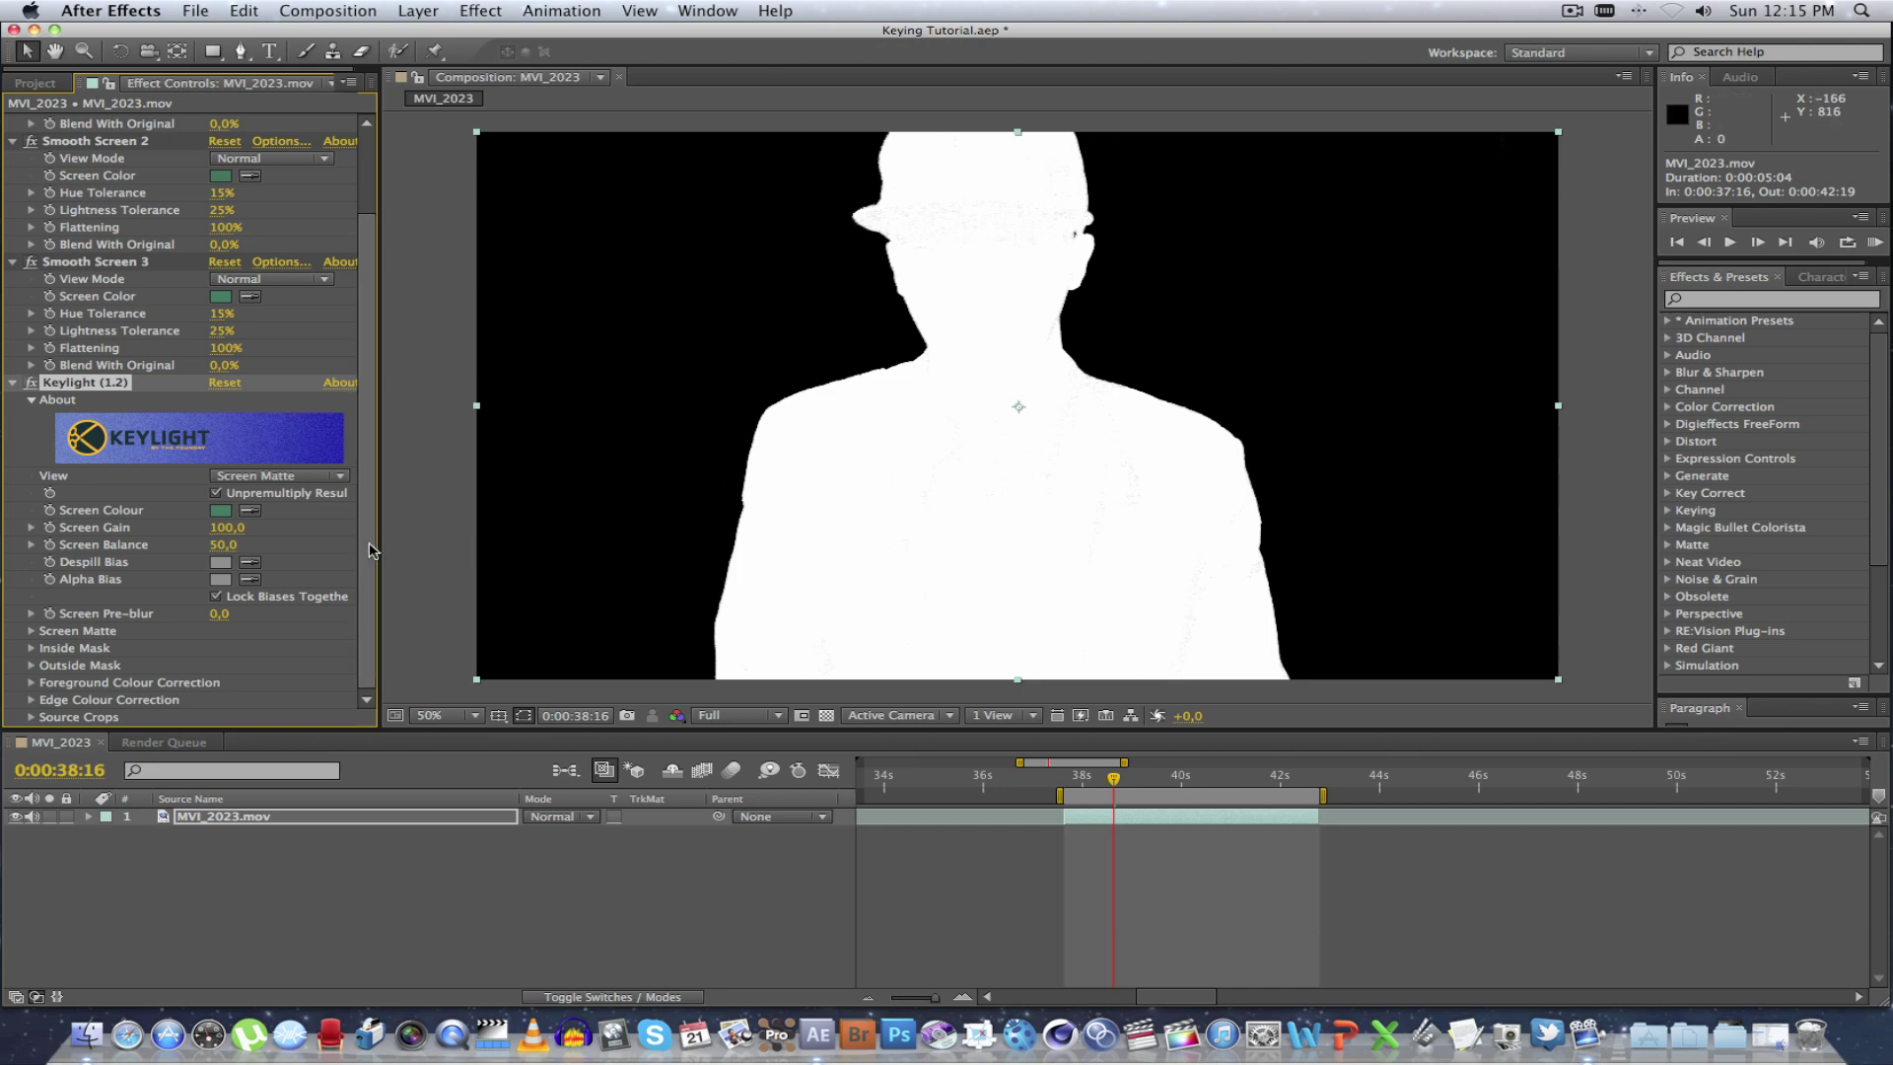
Set Keylight Screen Pre-blur and Screen Softness to 1,5 and lower Clip White to 91,0.
{"action": "left_click", "coordinate": [31, 633]}
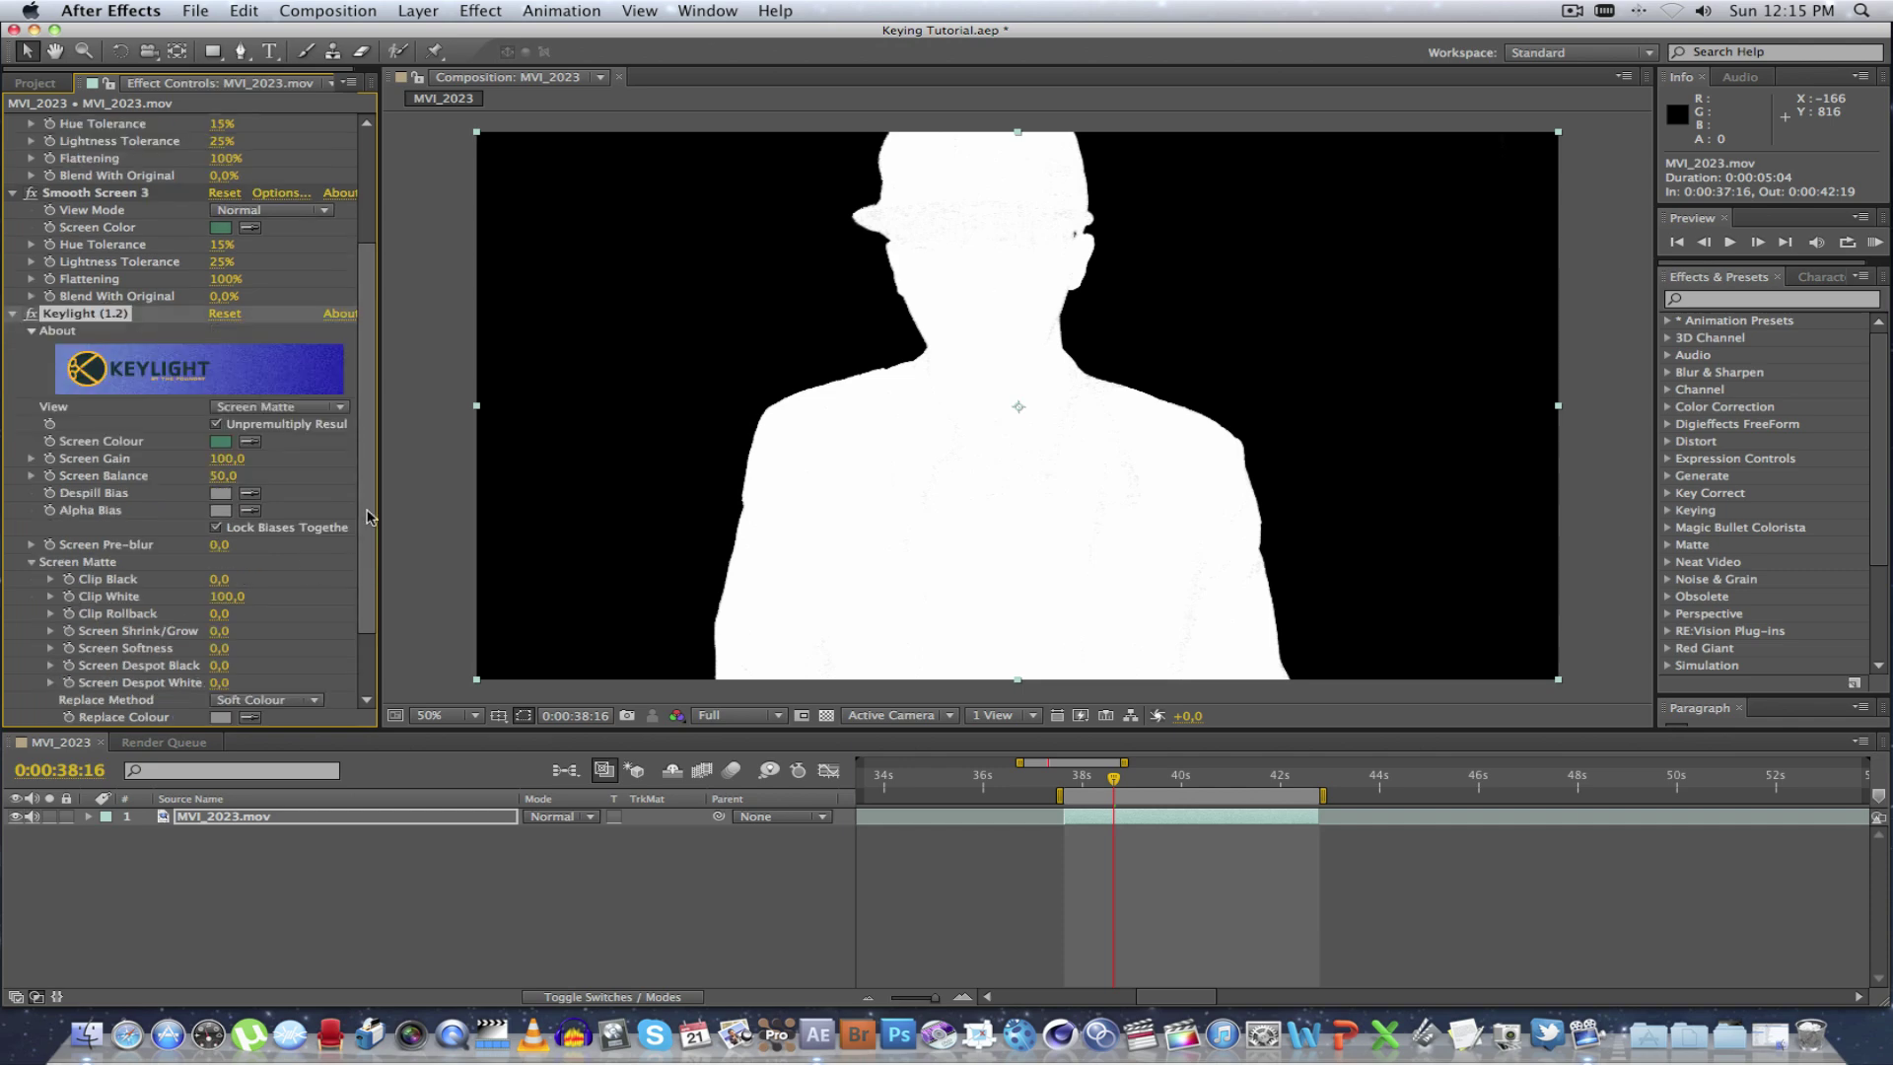
{"action": "scroll", "coordinate": [197, 493], "scroll_direction": "down", "scroll_amount": 5}
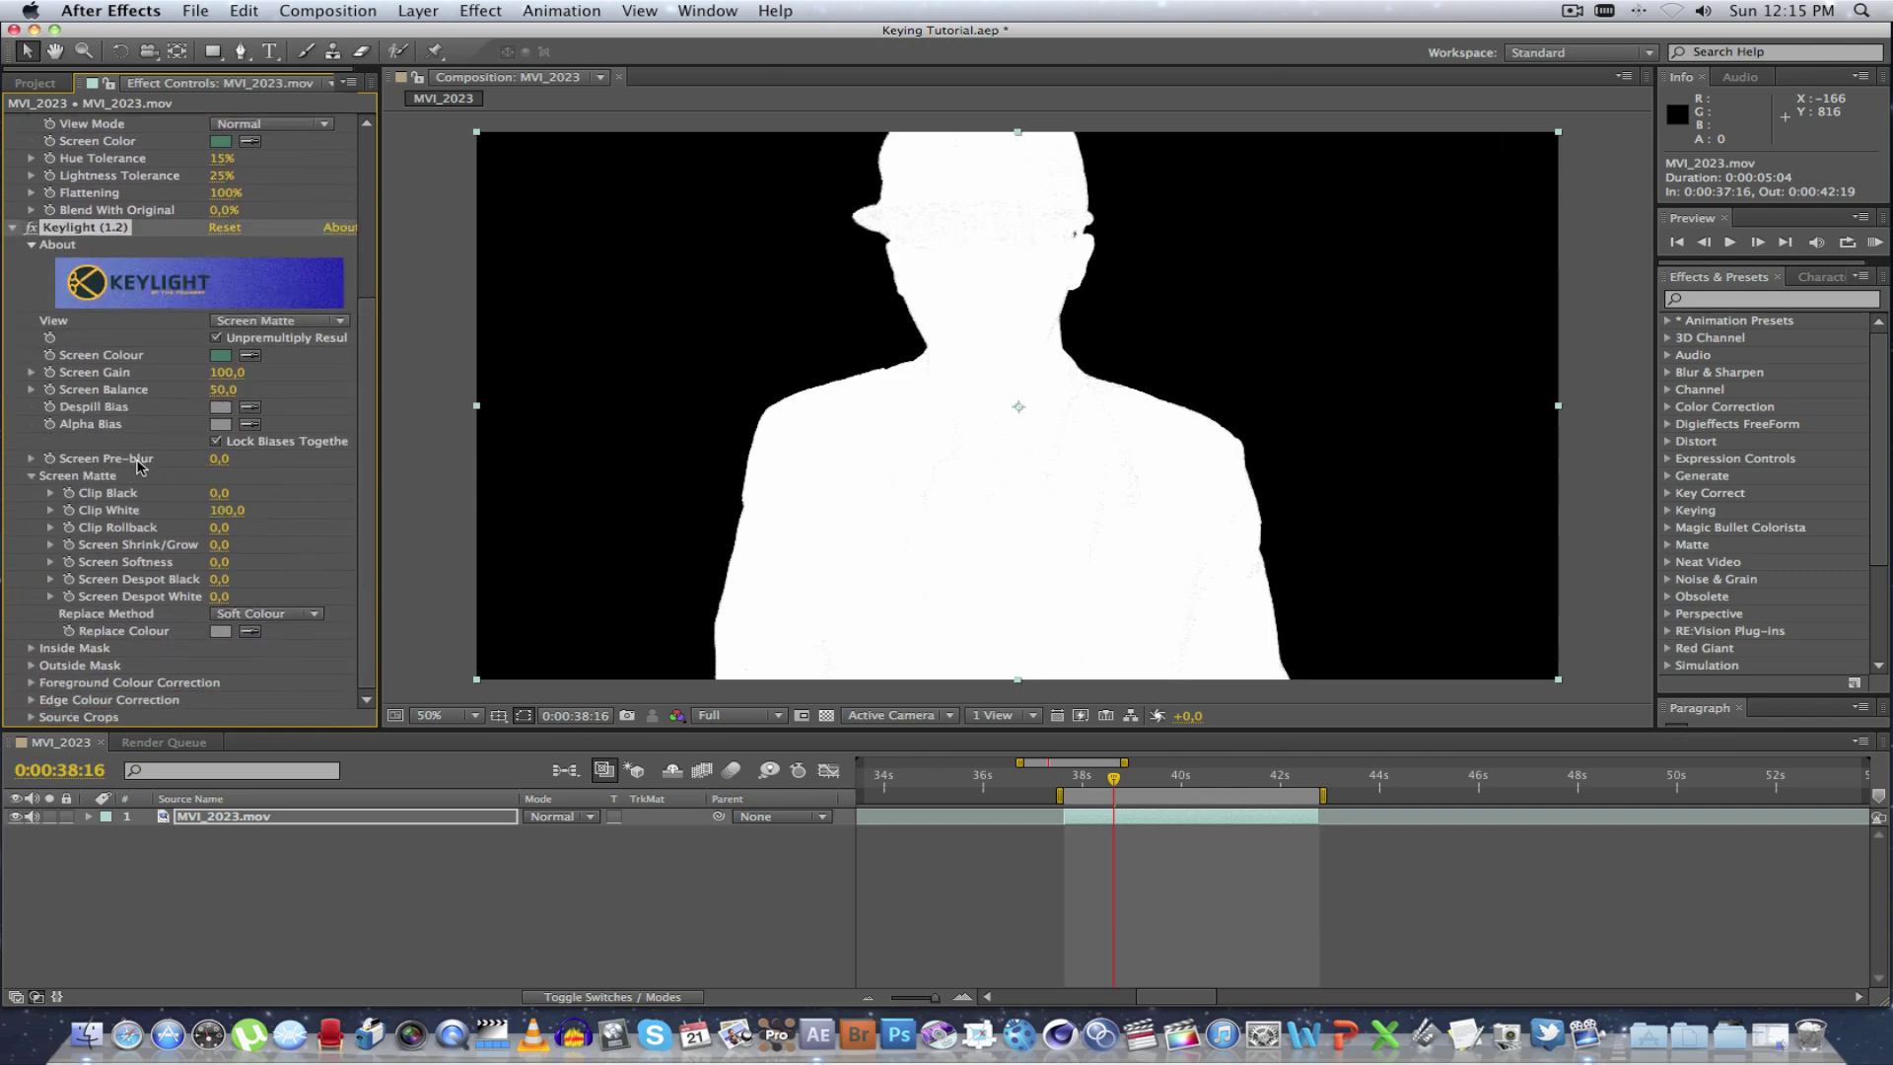
{"action": "left_click", "coordinate": [223, 461]}
{"action": "key", "text": "Return"}
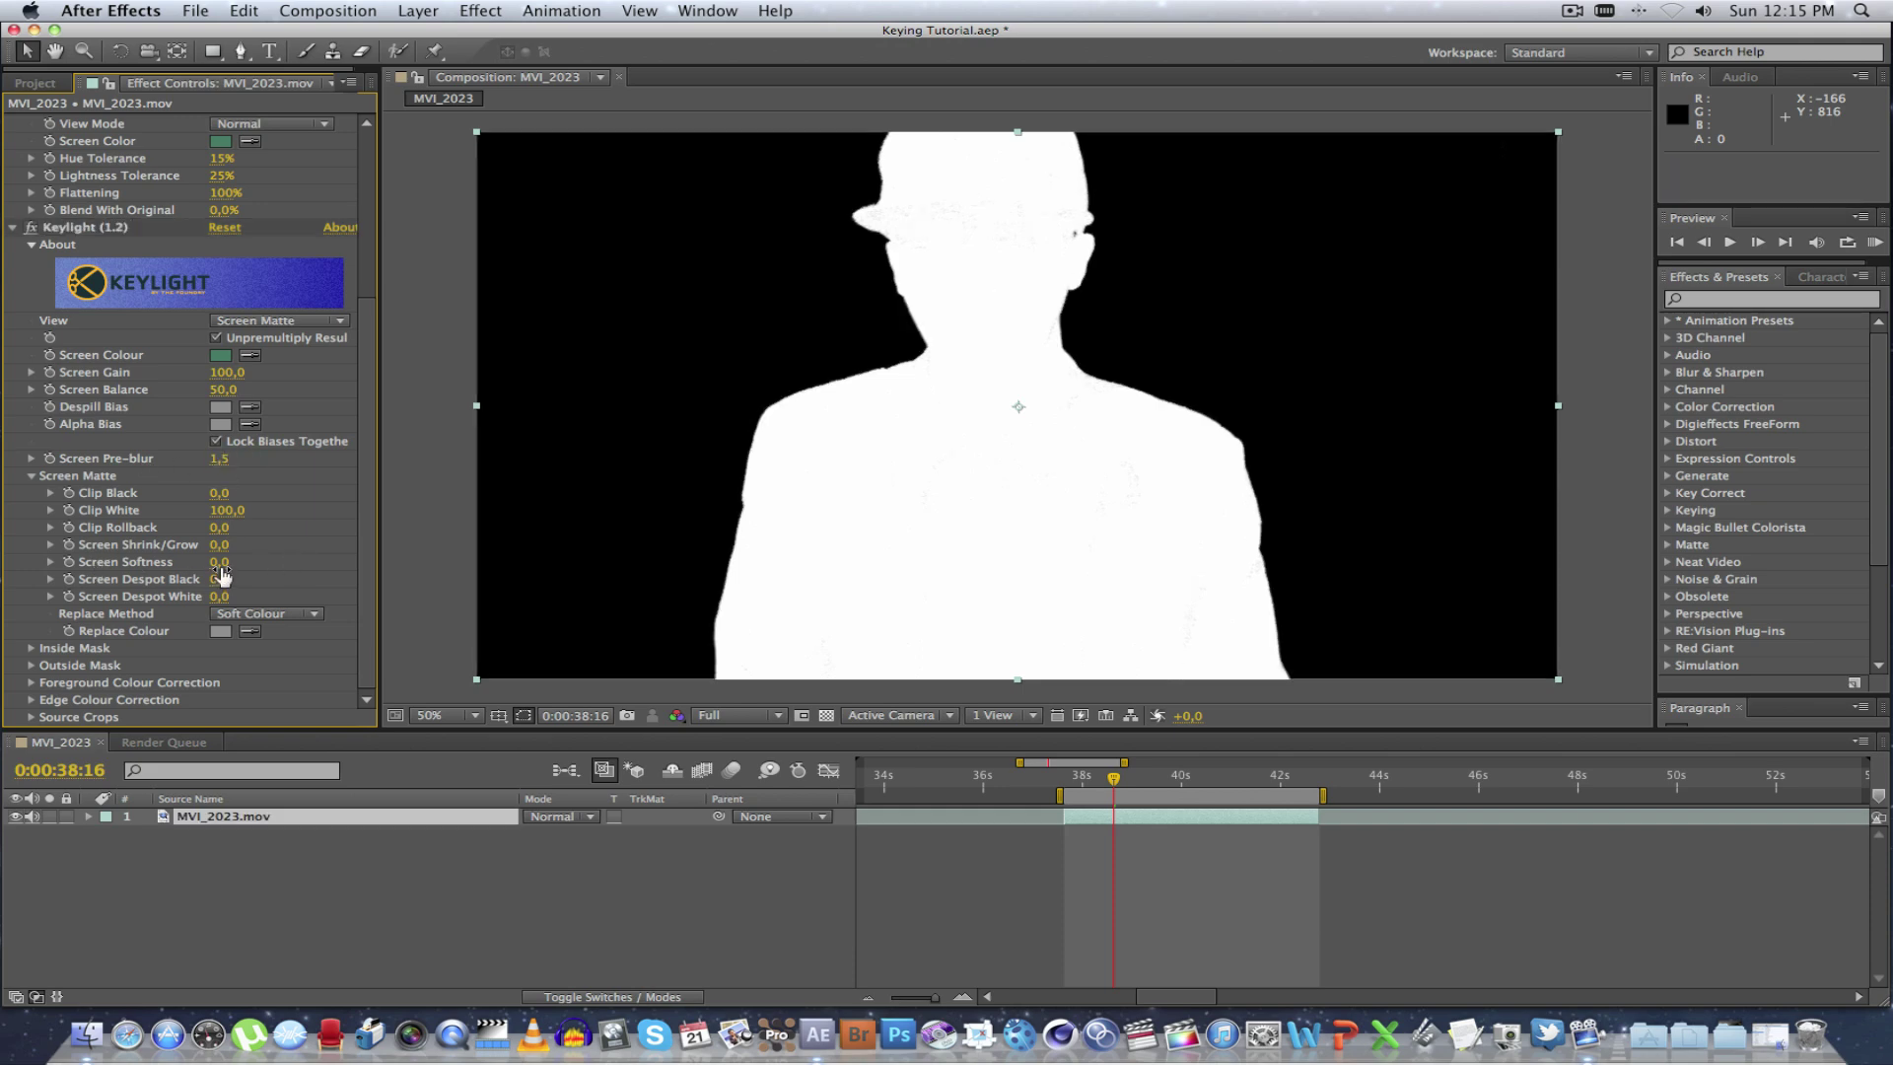
{"action": "left_click", "coordinate": [221, 564]}
{"action": "type", "text": "1,5"}
{"action": "key", "text": "Return"}
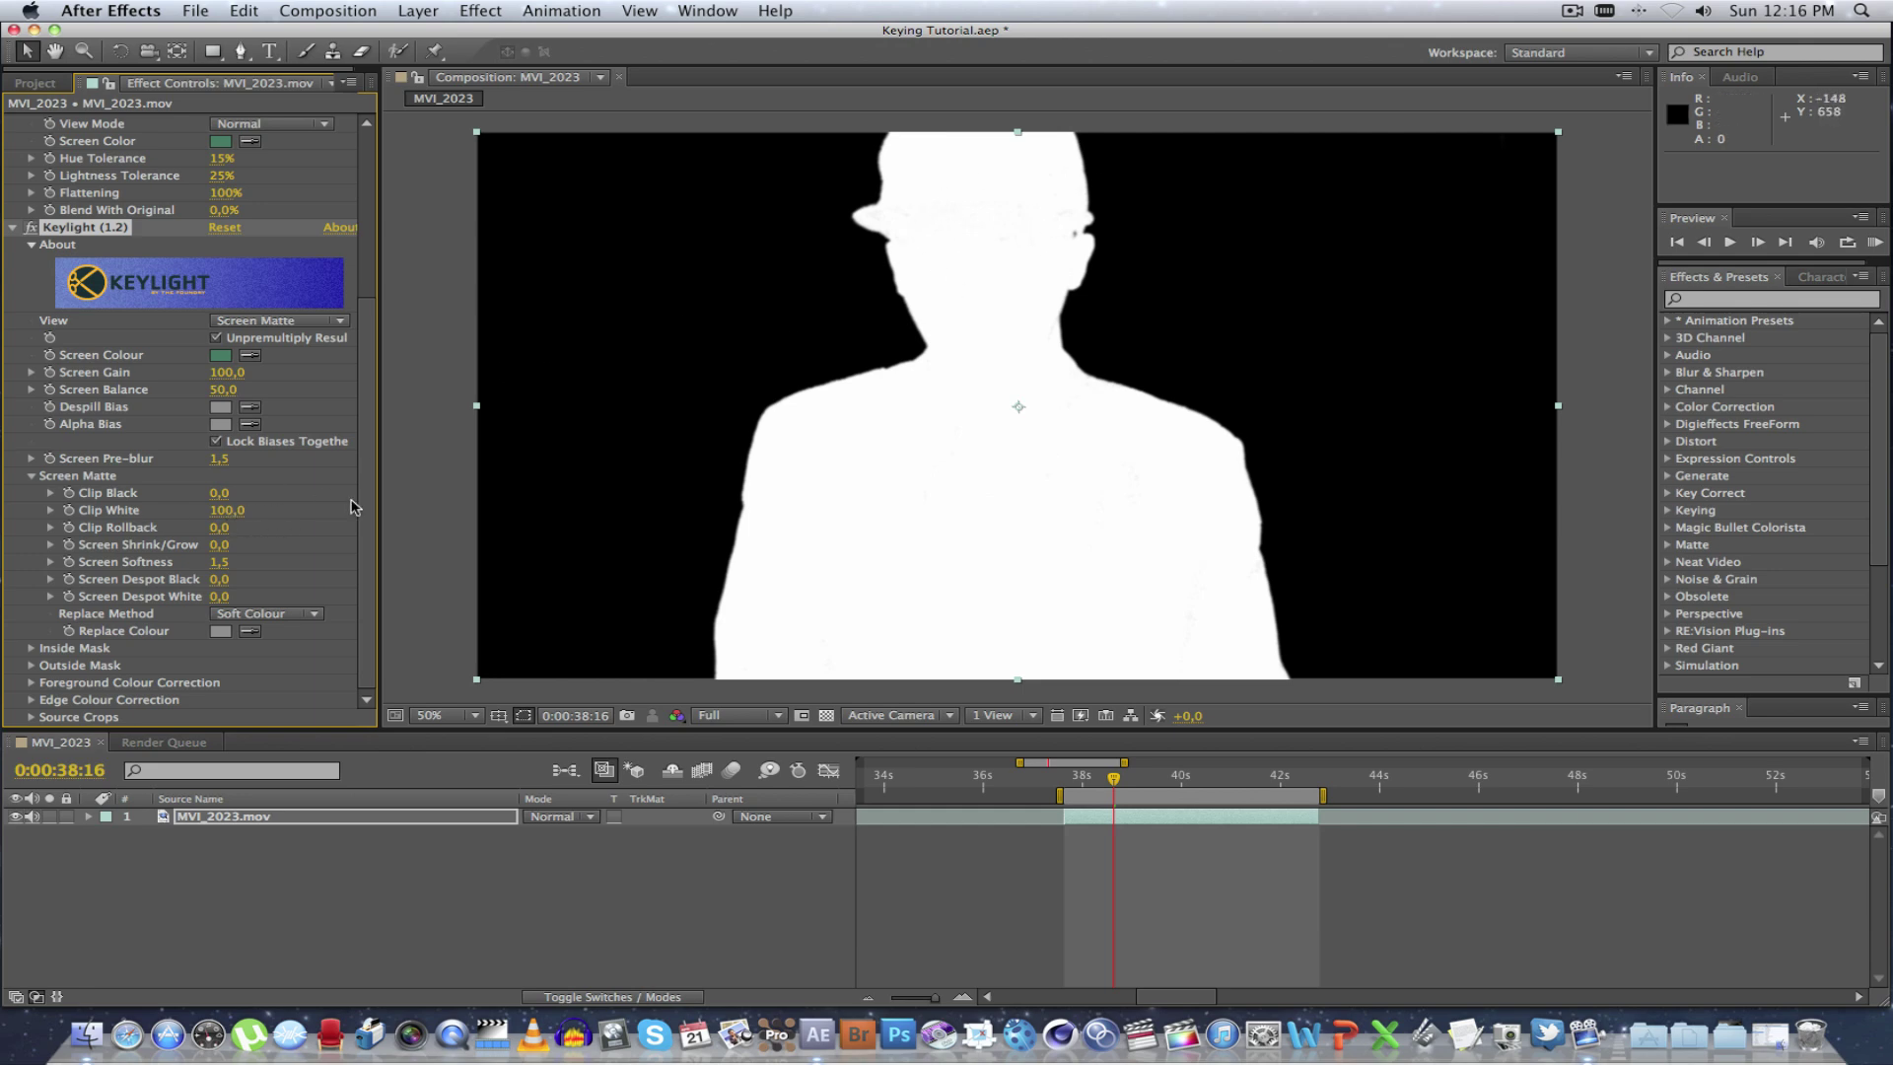
{"action": "left_click_drag", "start_coordinate": [219, 509], "coordinate": [203, 511]}
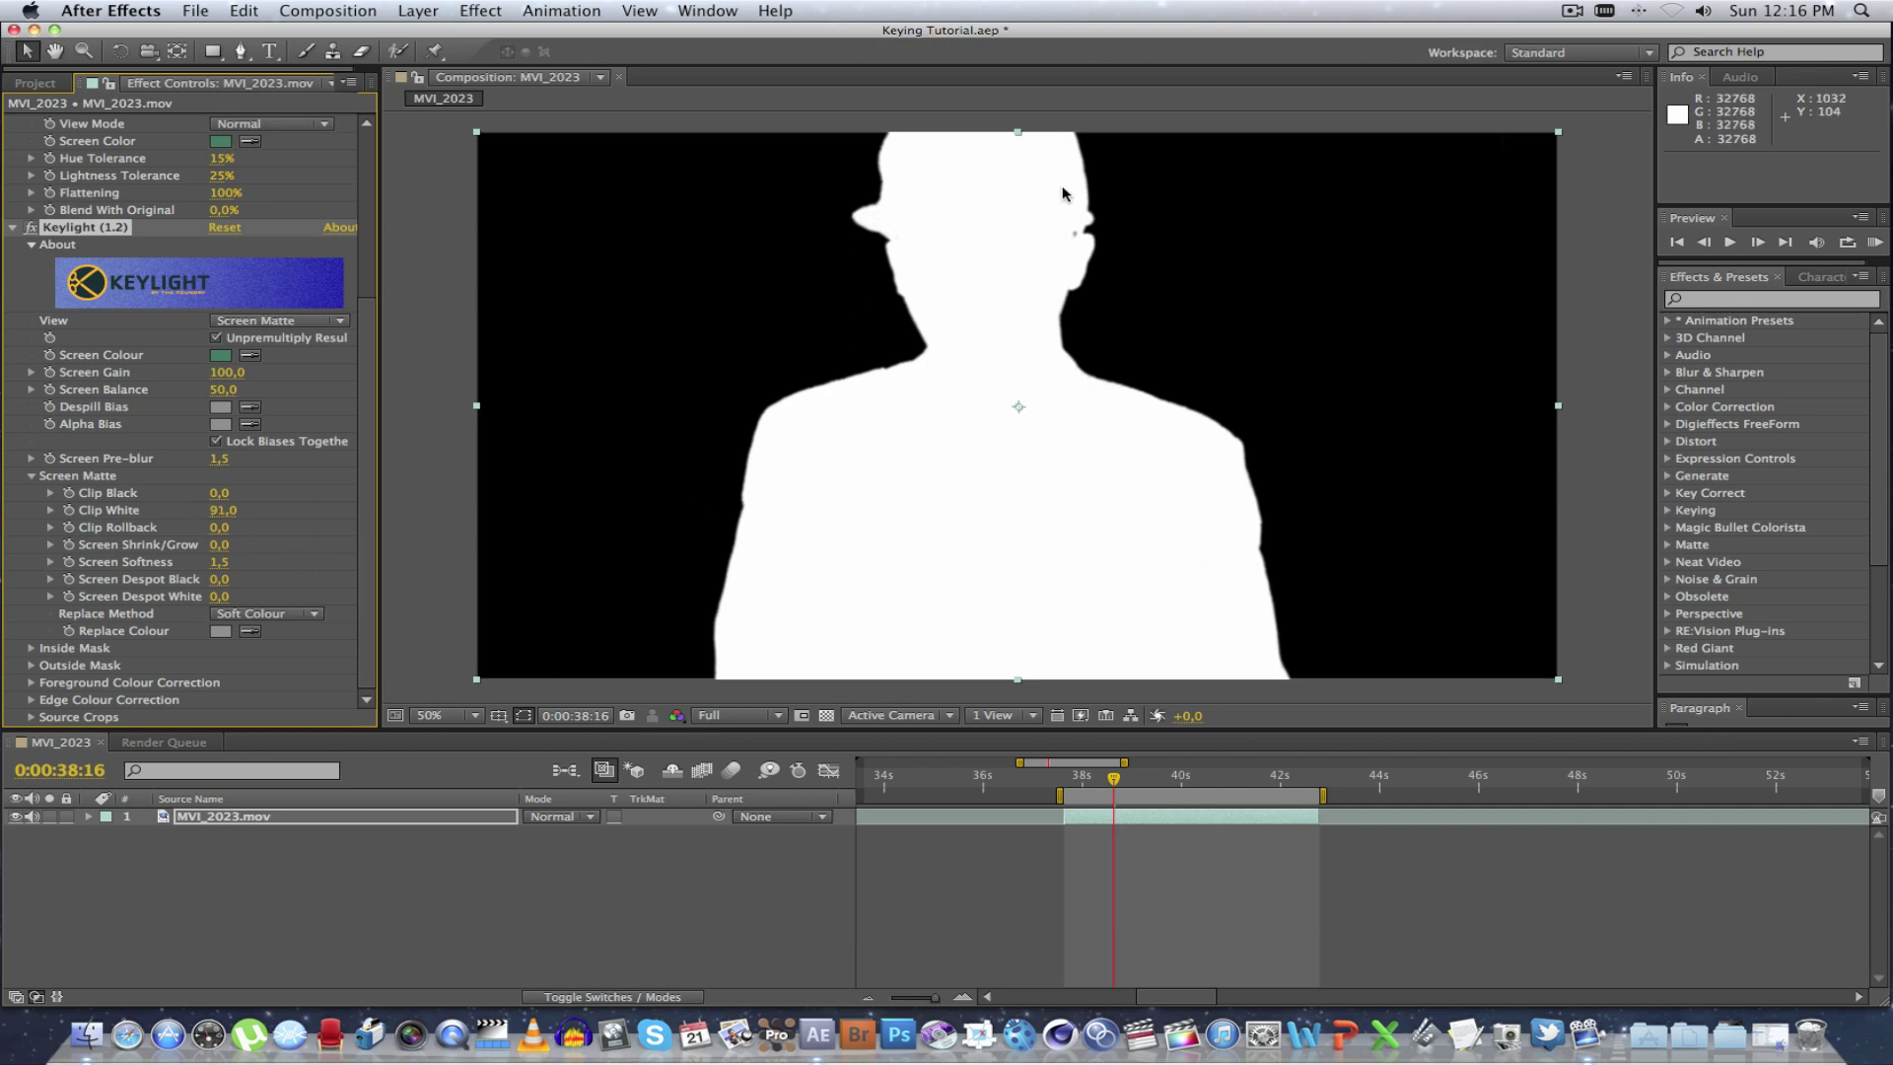
{"action": "left_click", "coordinate": [398, 845]}
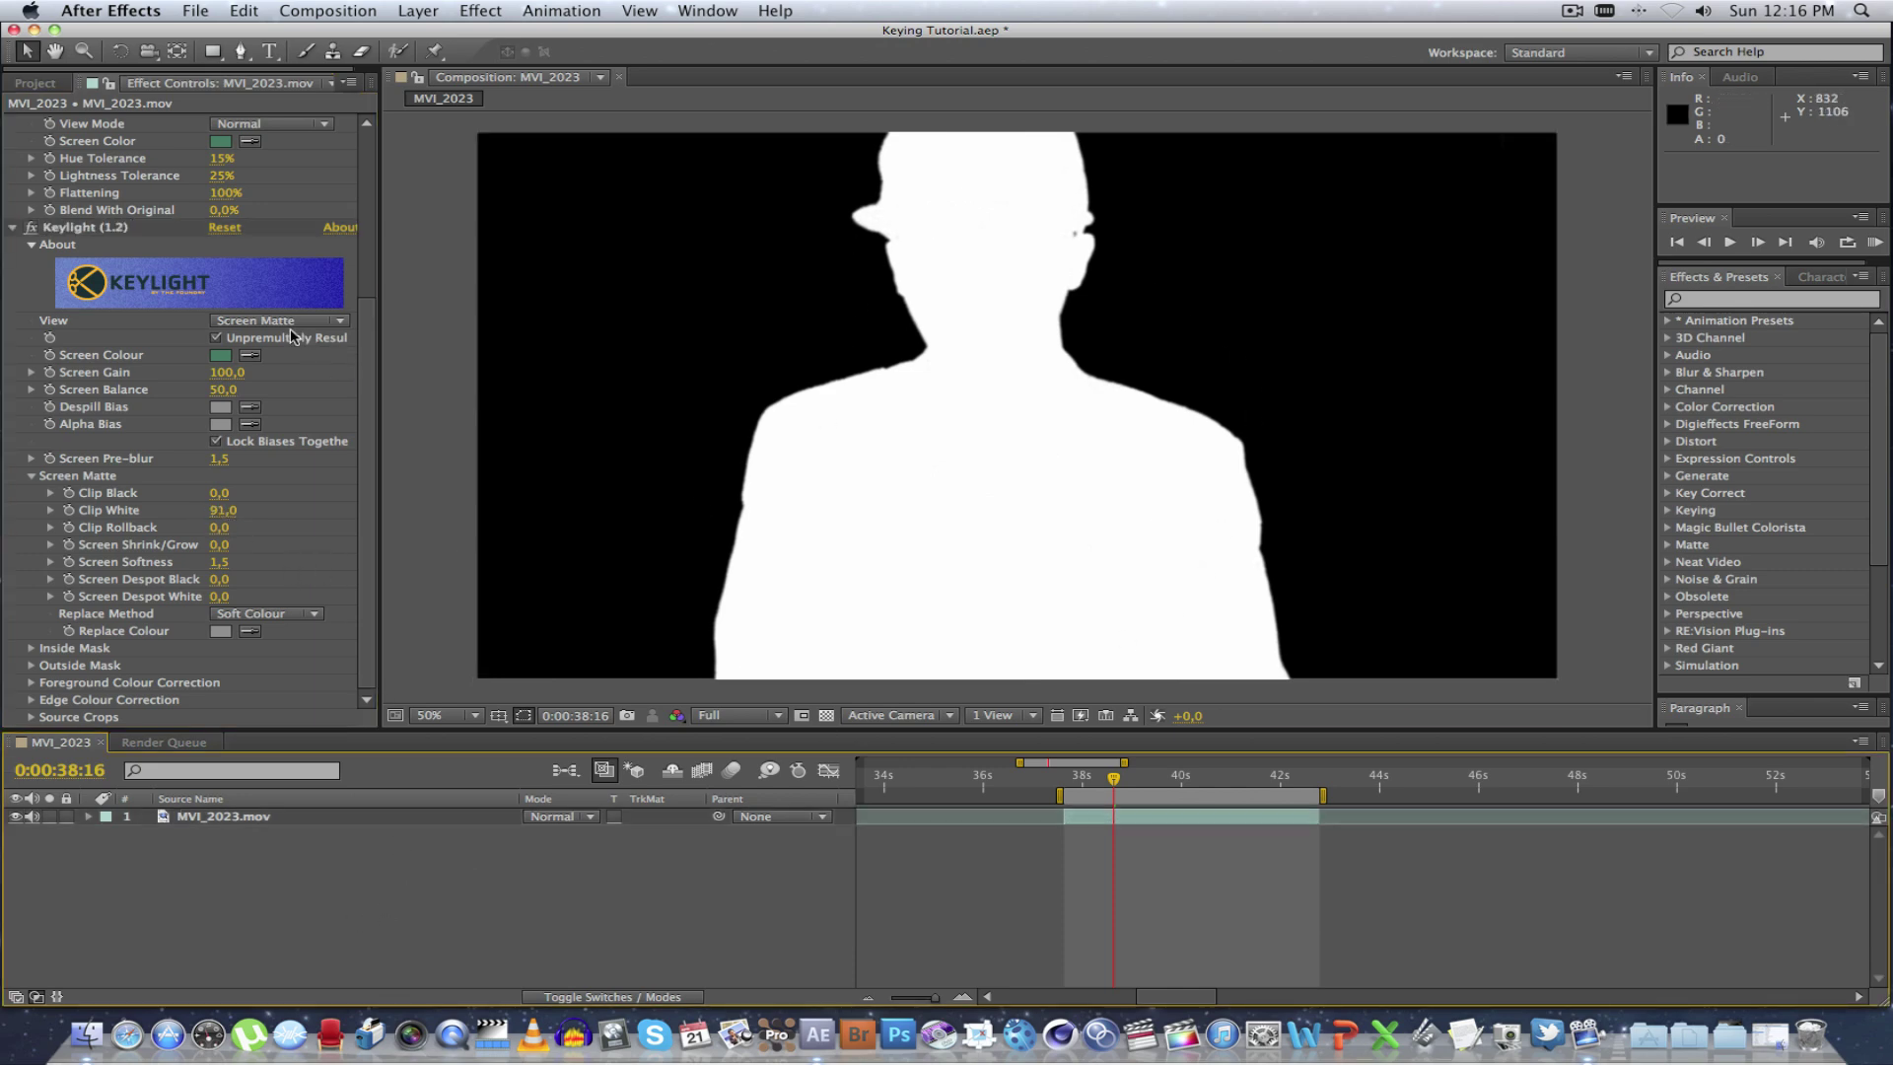
{"action": "left_click", "coordinate": [343, 322]}
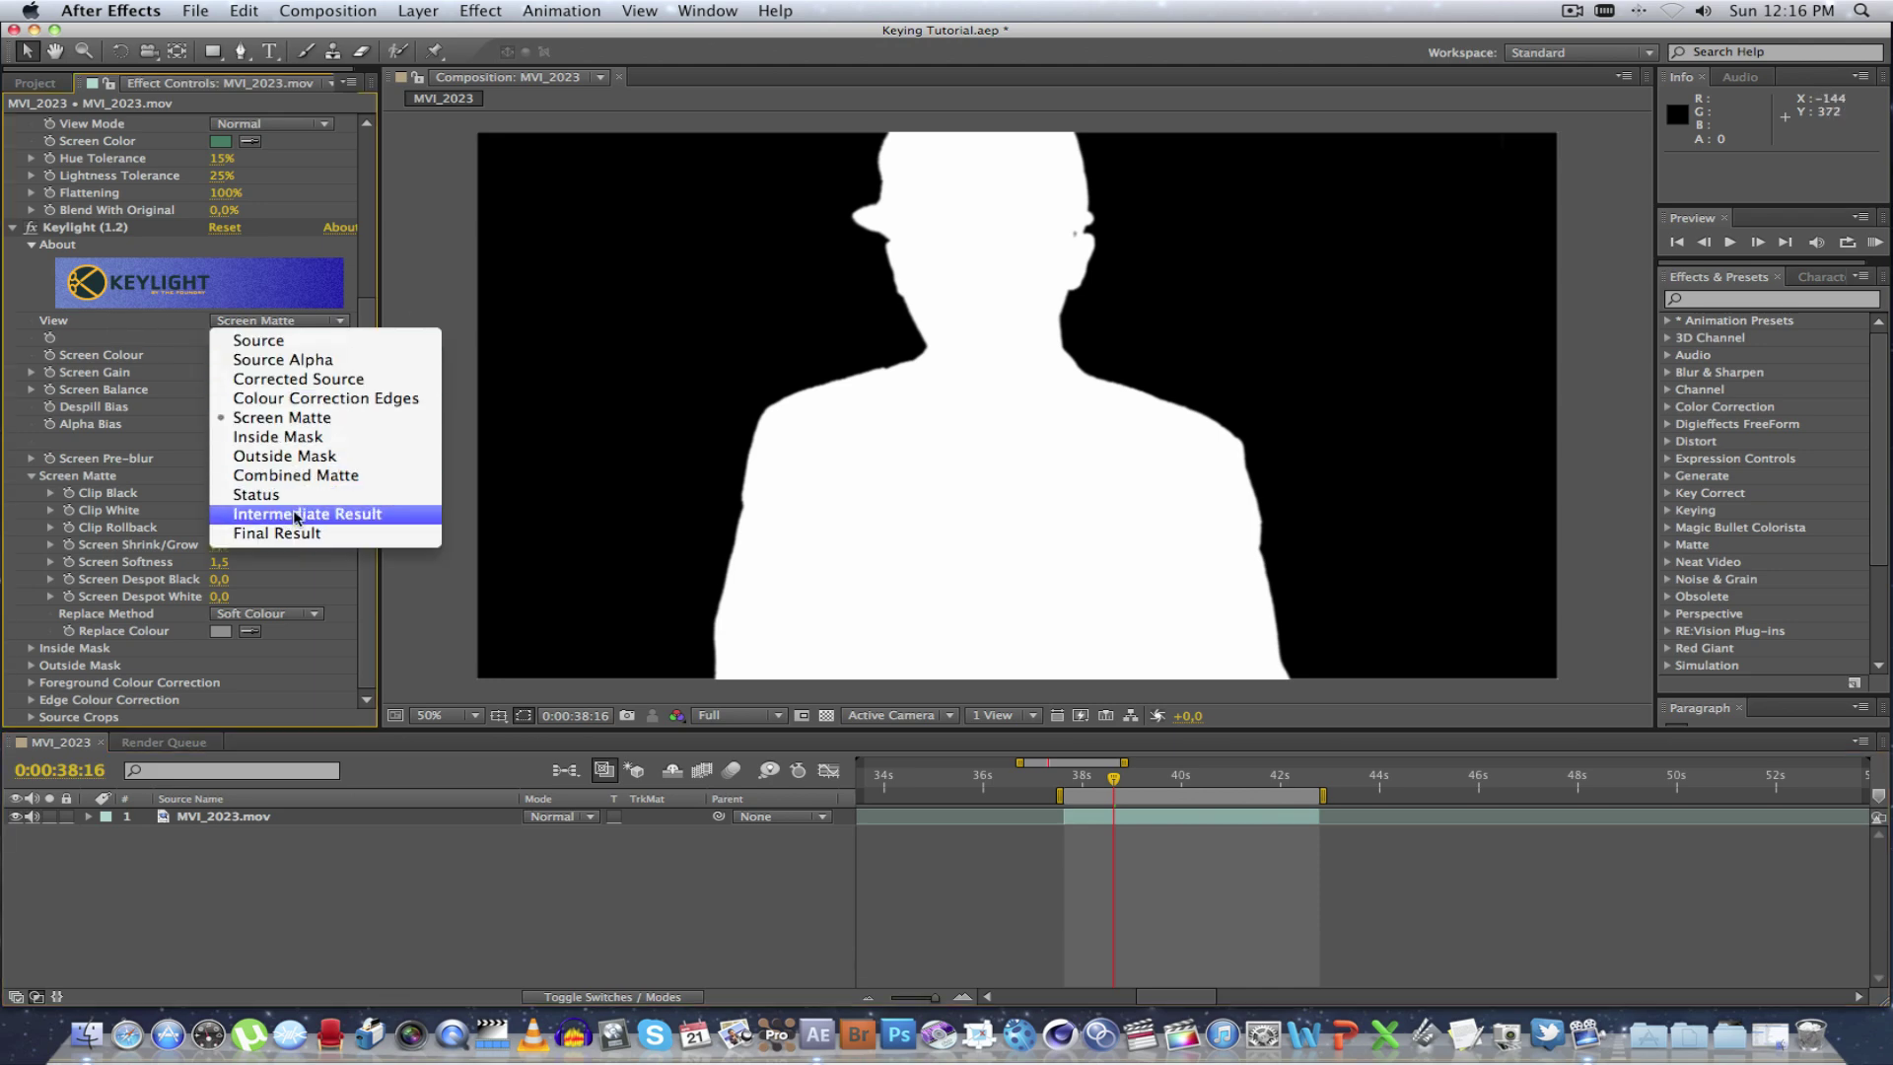
Set Keylight View to Intermediate Result and add a deep red solid beneath MVI_2023.mov.
{"action": "left_click", "coordinate": [330, 511]}
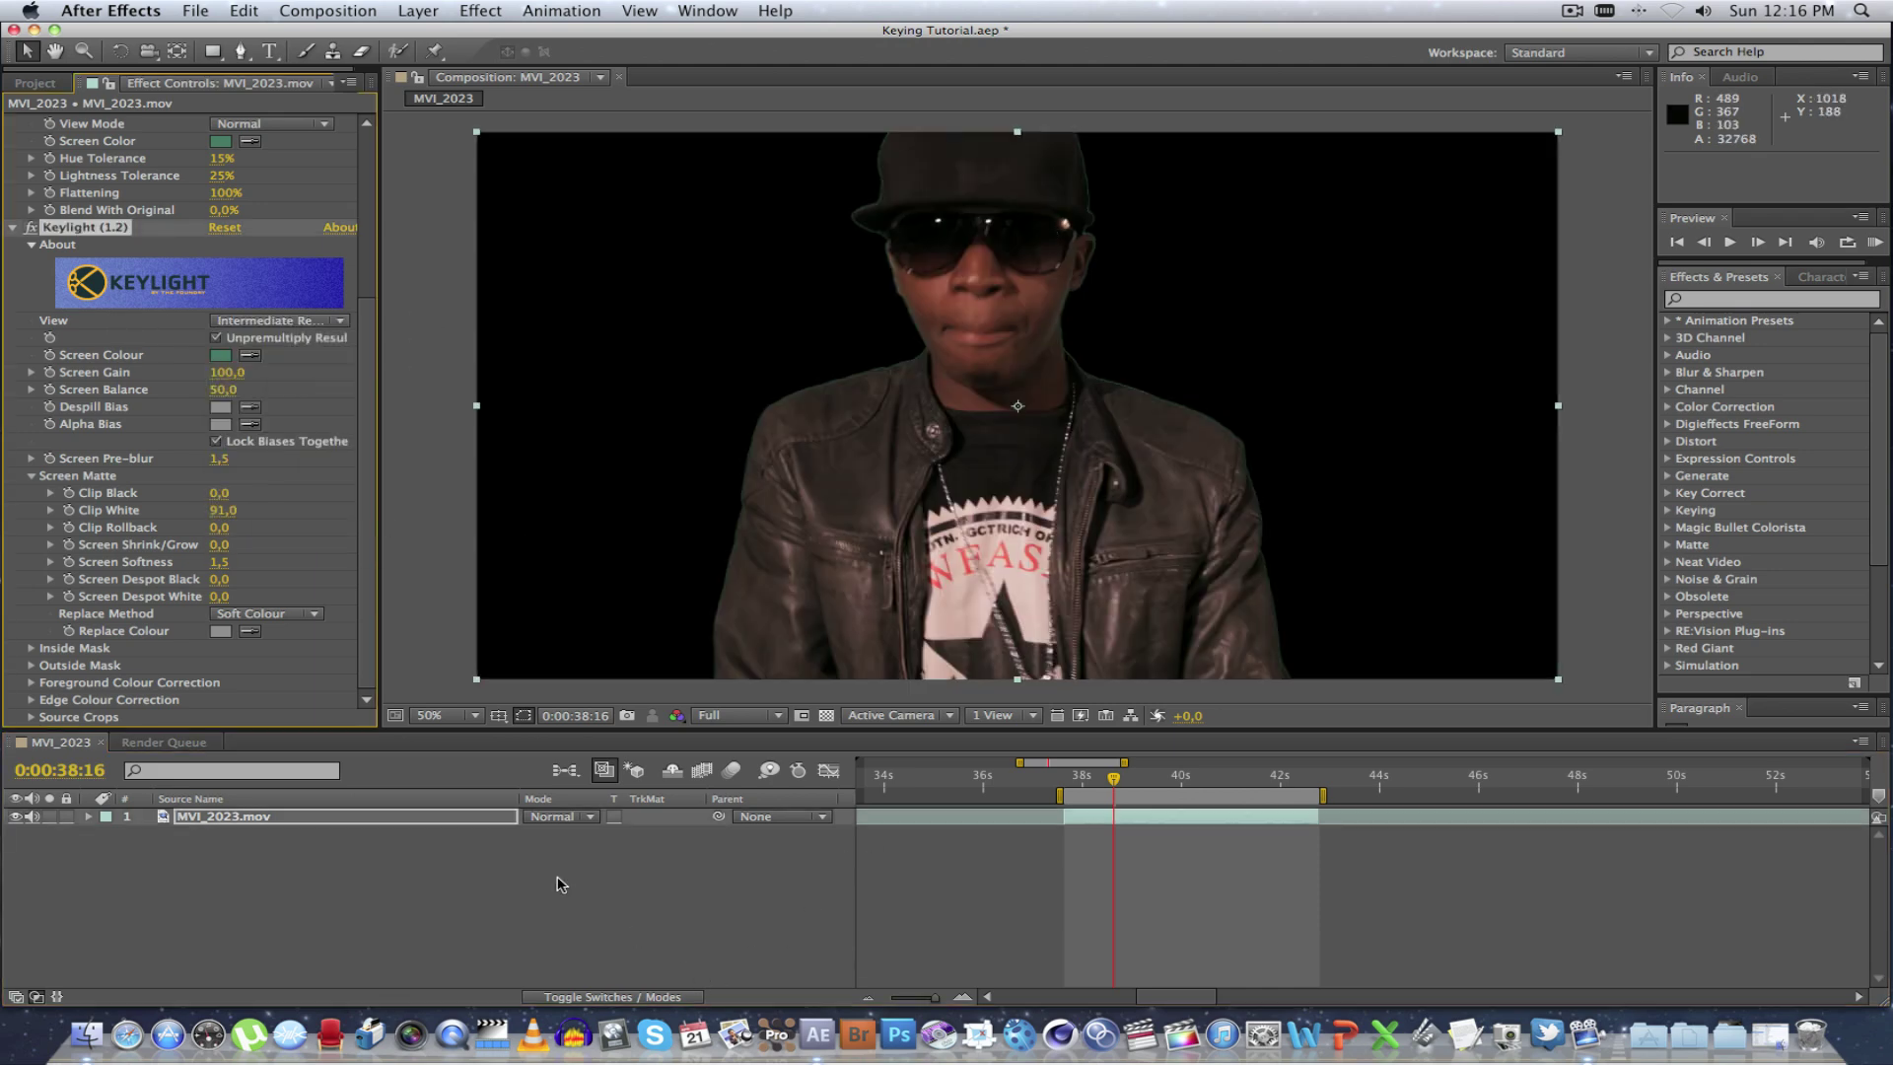
{"action": "left_click", "coordinate": [495, 890]}
{"action": "right_click", "coordinate": [402, 865]}
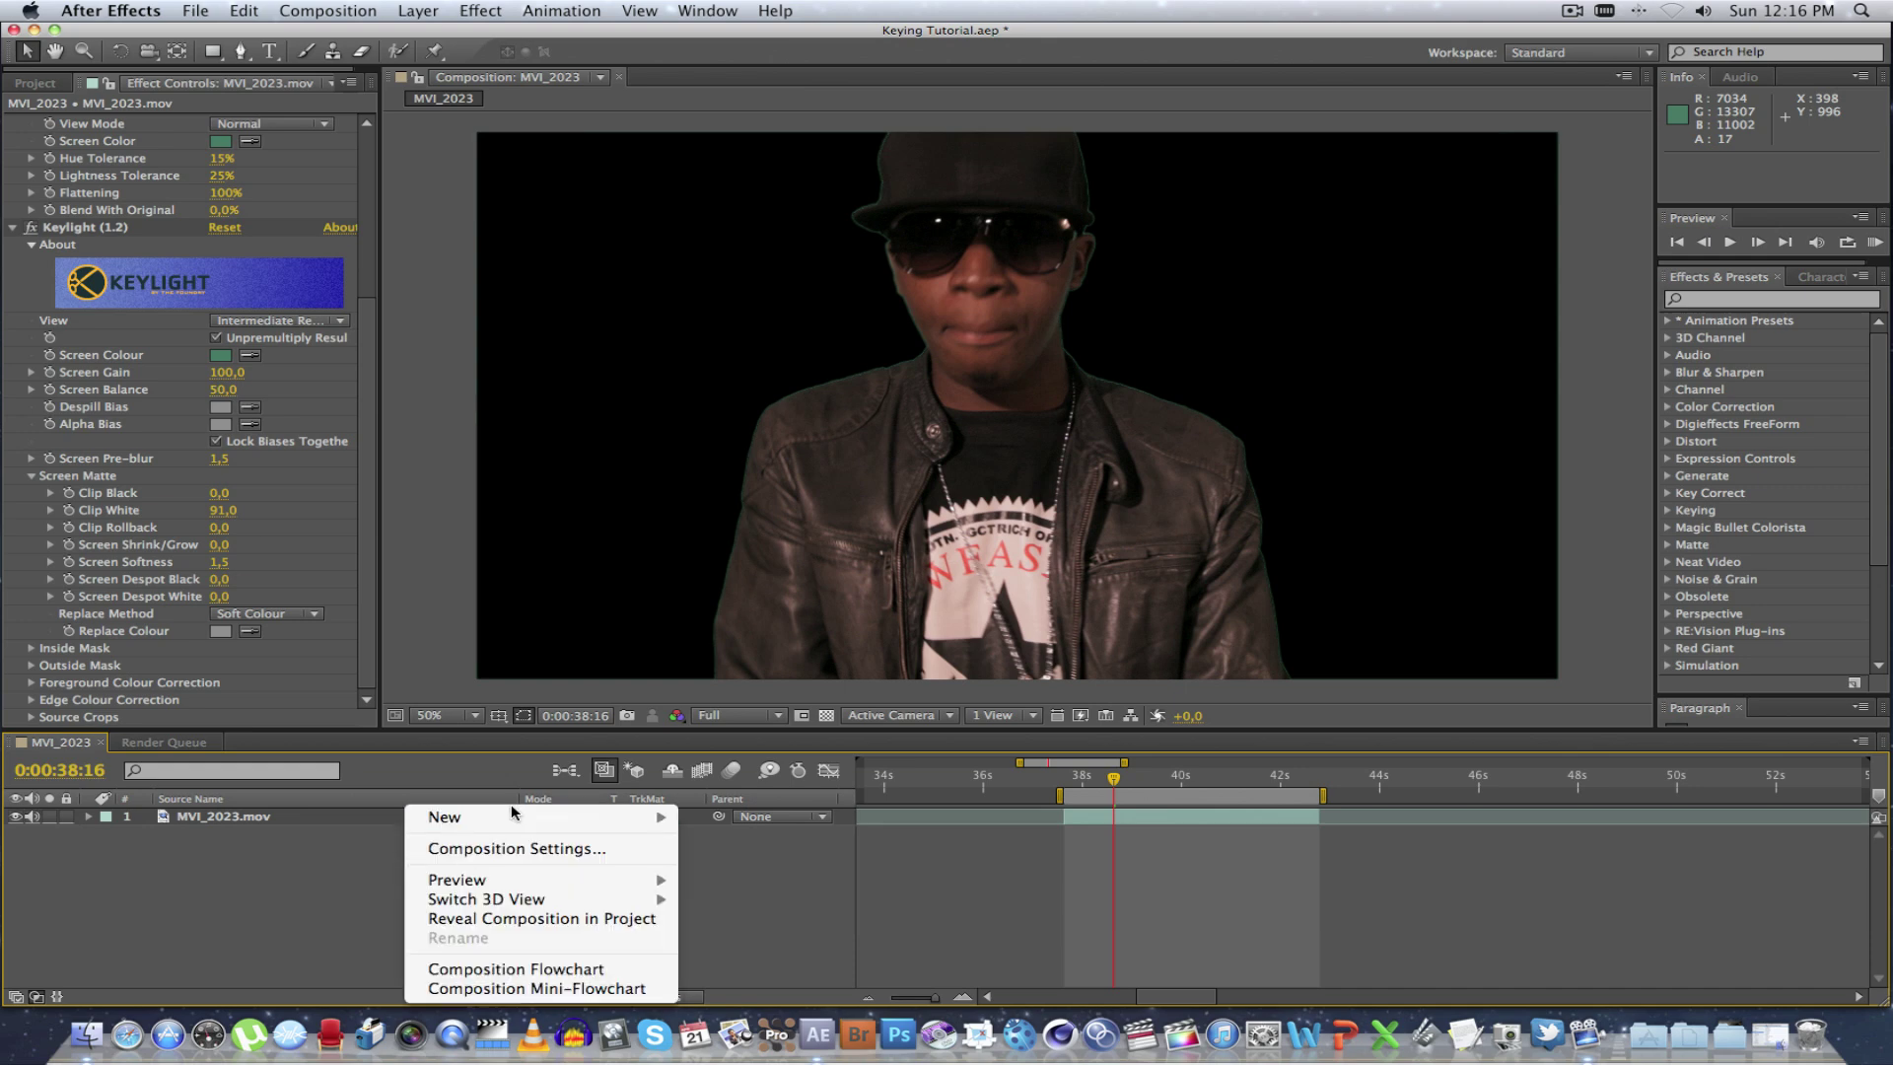
{"action": "mouse_move", "coordinate": [513, 817]}
{"action": "left_click", "coordinate": [758, 869]}
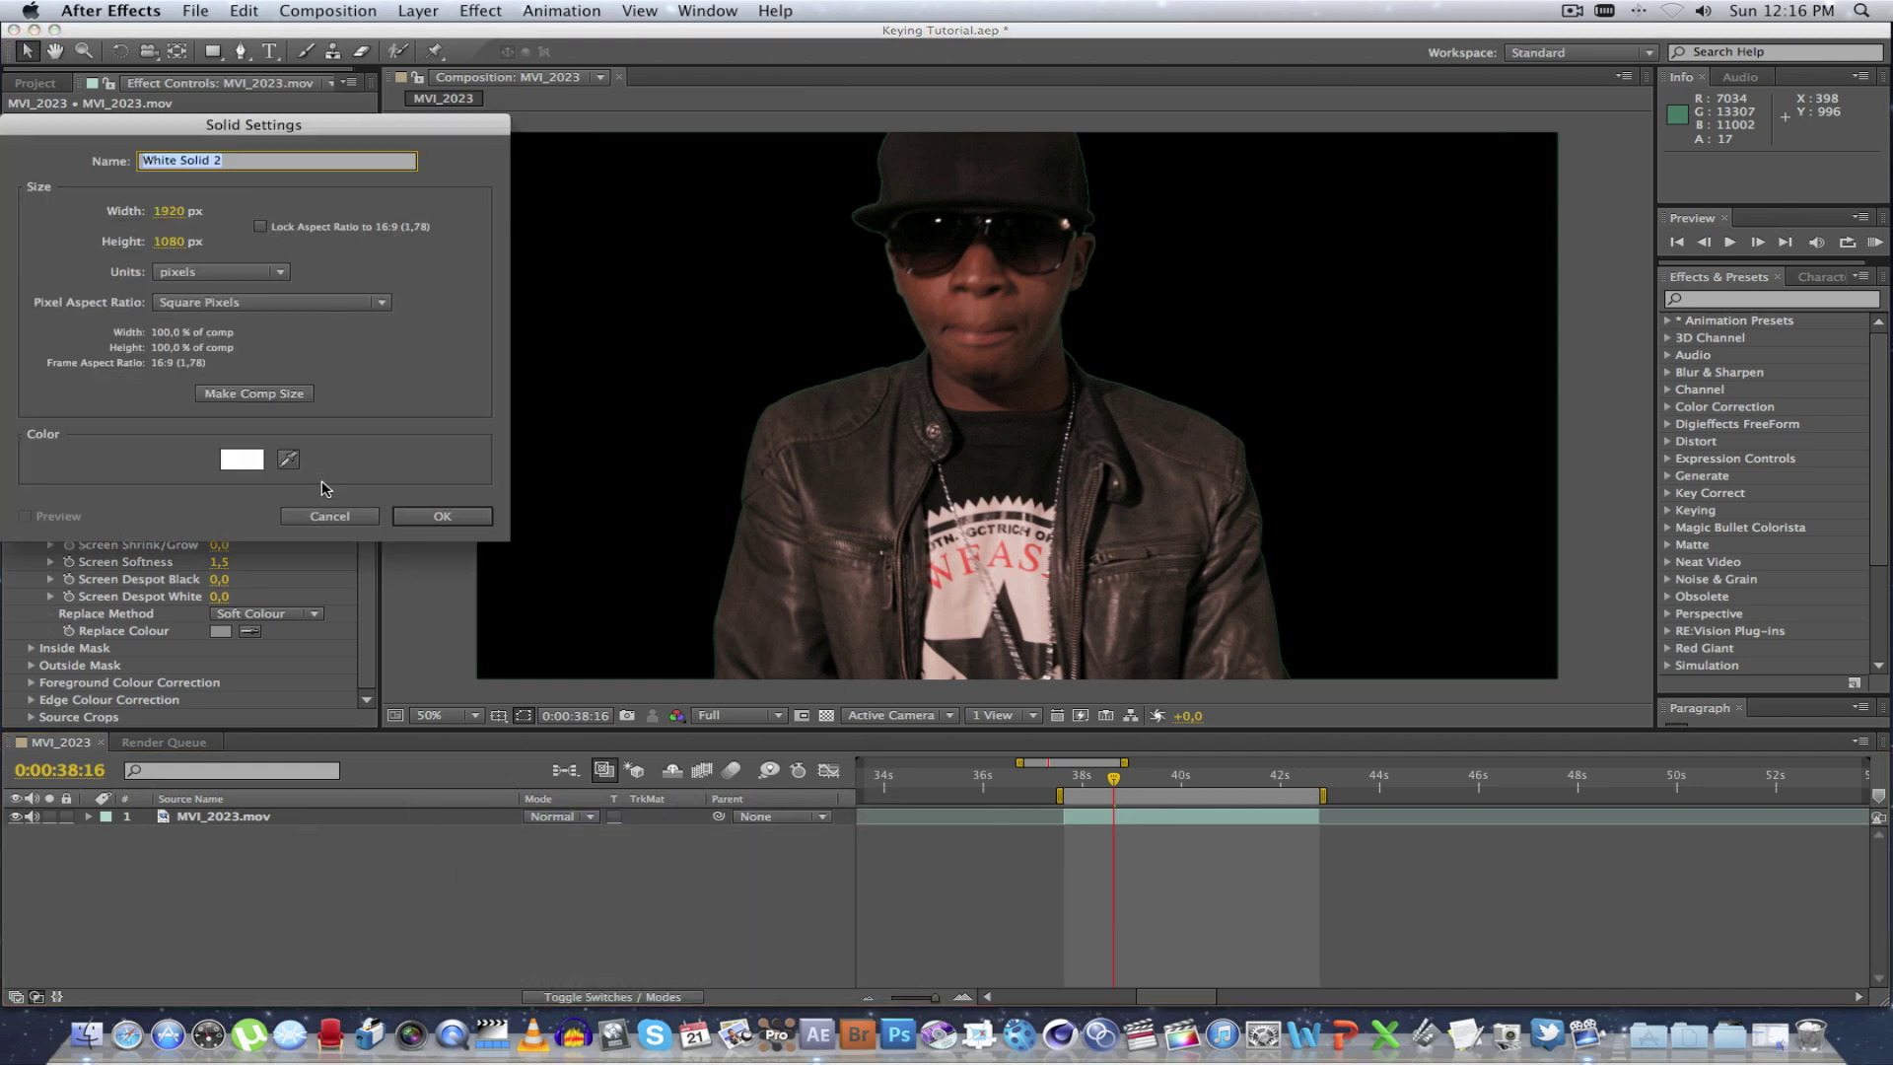
{"action": "left_click", "coordinate": [242, 458]}
{"action": "mouse_move", "coordinate": [221, 257]}
{"action": "left_mouse_down"}
{"action": "mouse_move", "coordinate": [253, 295]}
{"action": "mouse_move", "coordinate": [243, 243]}
{"action": "mouse_move", "coordinate": [249, 268]}
{"action": "left_mouse_up"}
{"action": "left_click", "coordinate": [501, 162]}
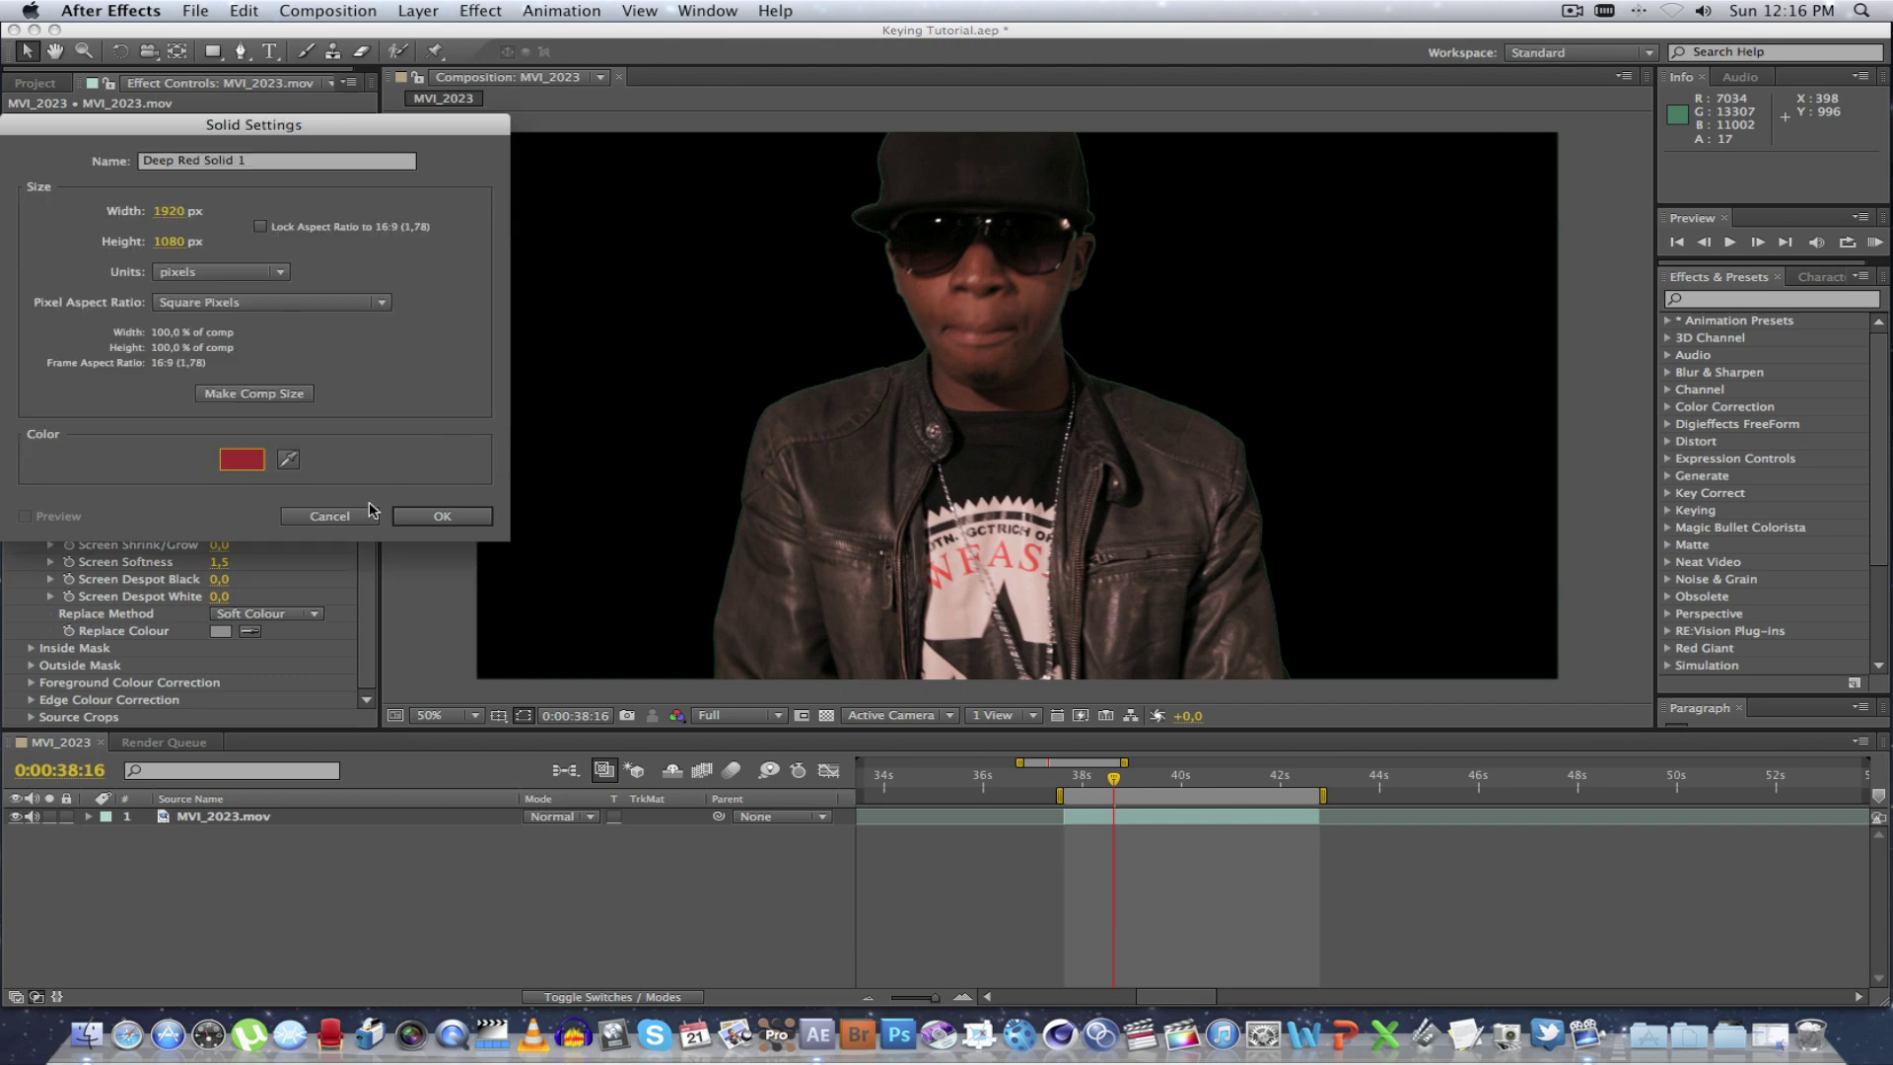
{"action": "left_click", "coordinate": [440, 517]}
{"action": "left_click_drag", "start_coordinate": [230, 816], "coordinate": [258, 848]}
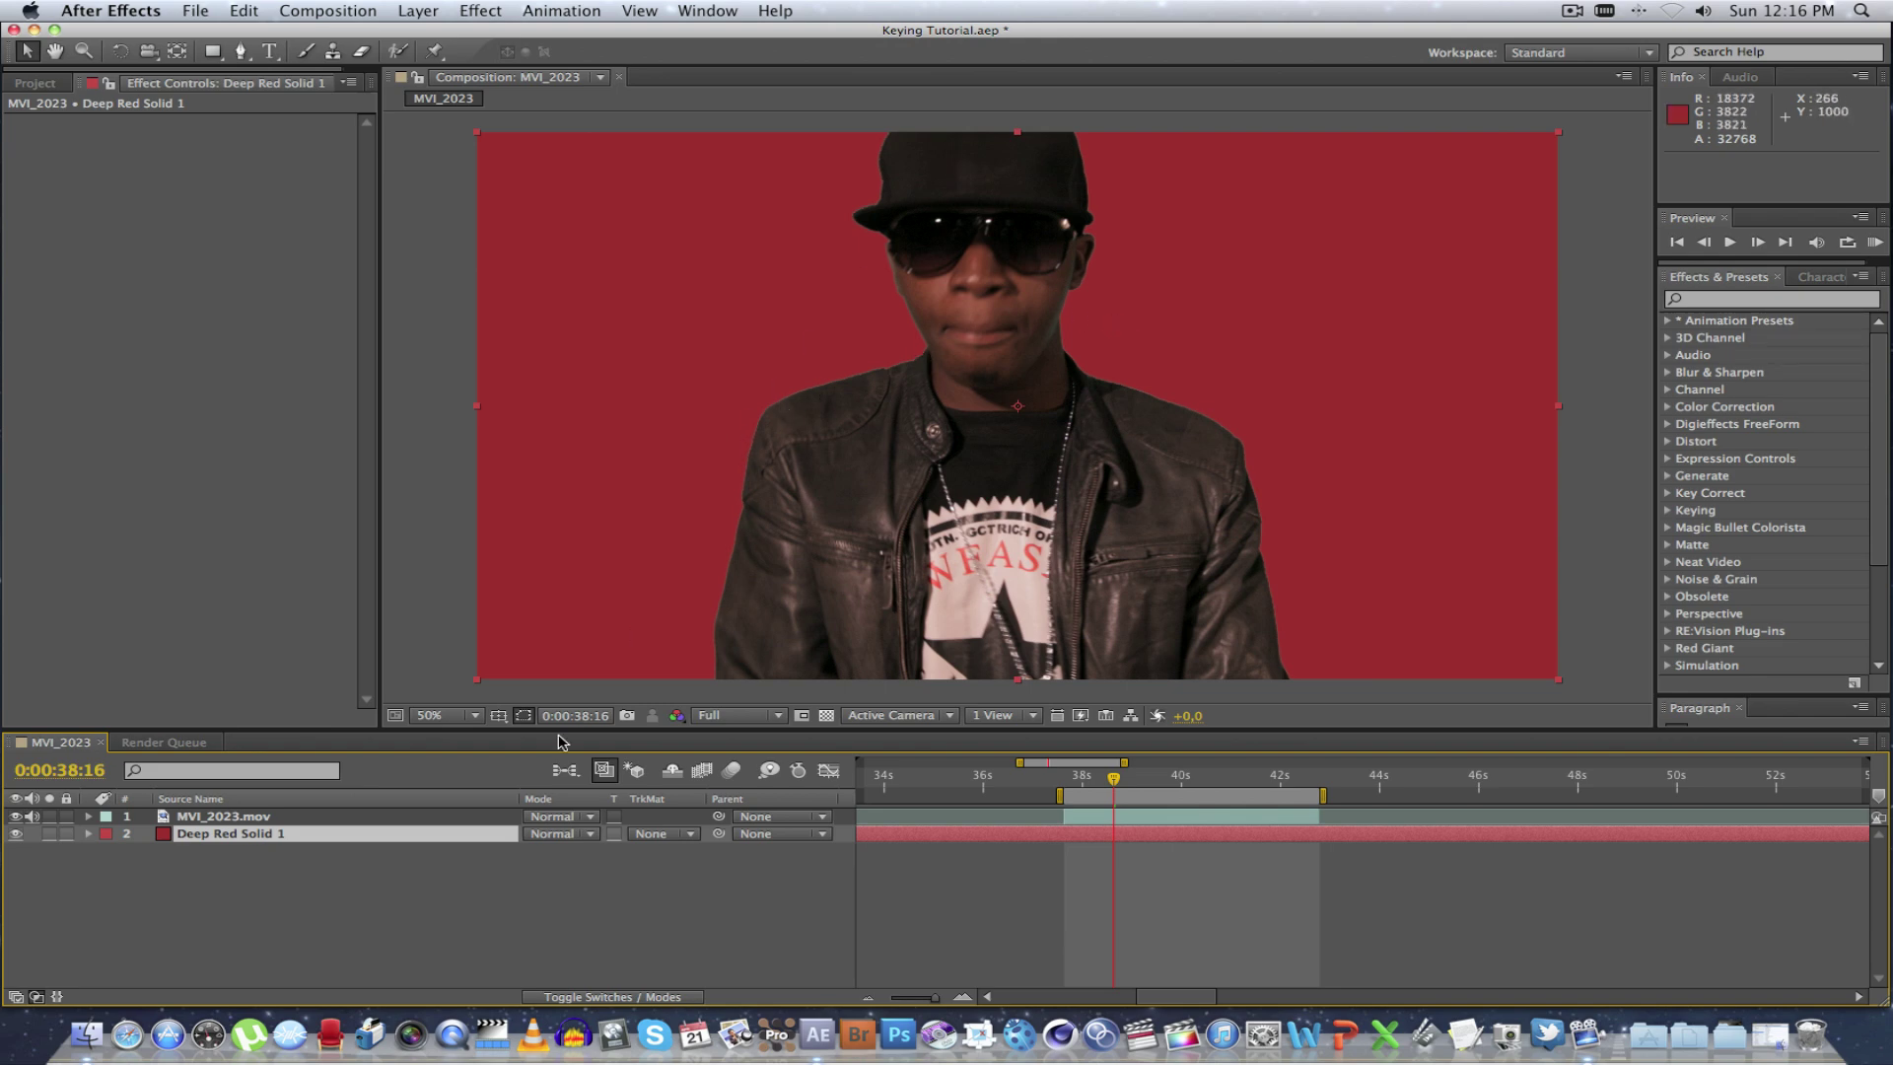
Raise Keylight Screen Softness on MVI_2023.mov to 2,0.
{"action": "left_click", "coordinate": [187, 817]}
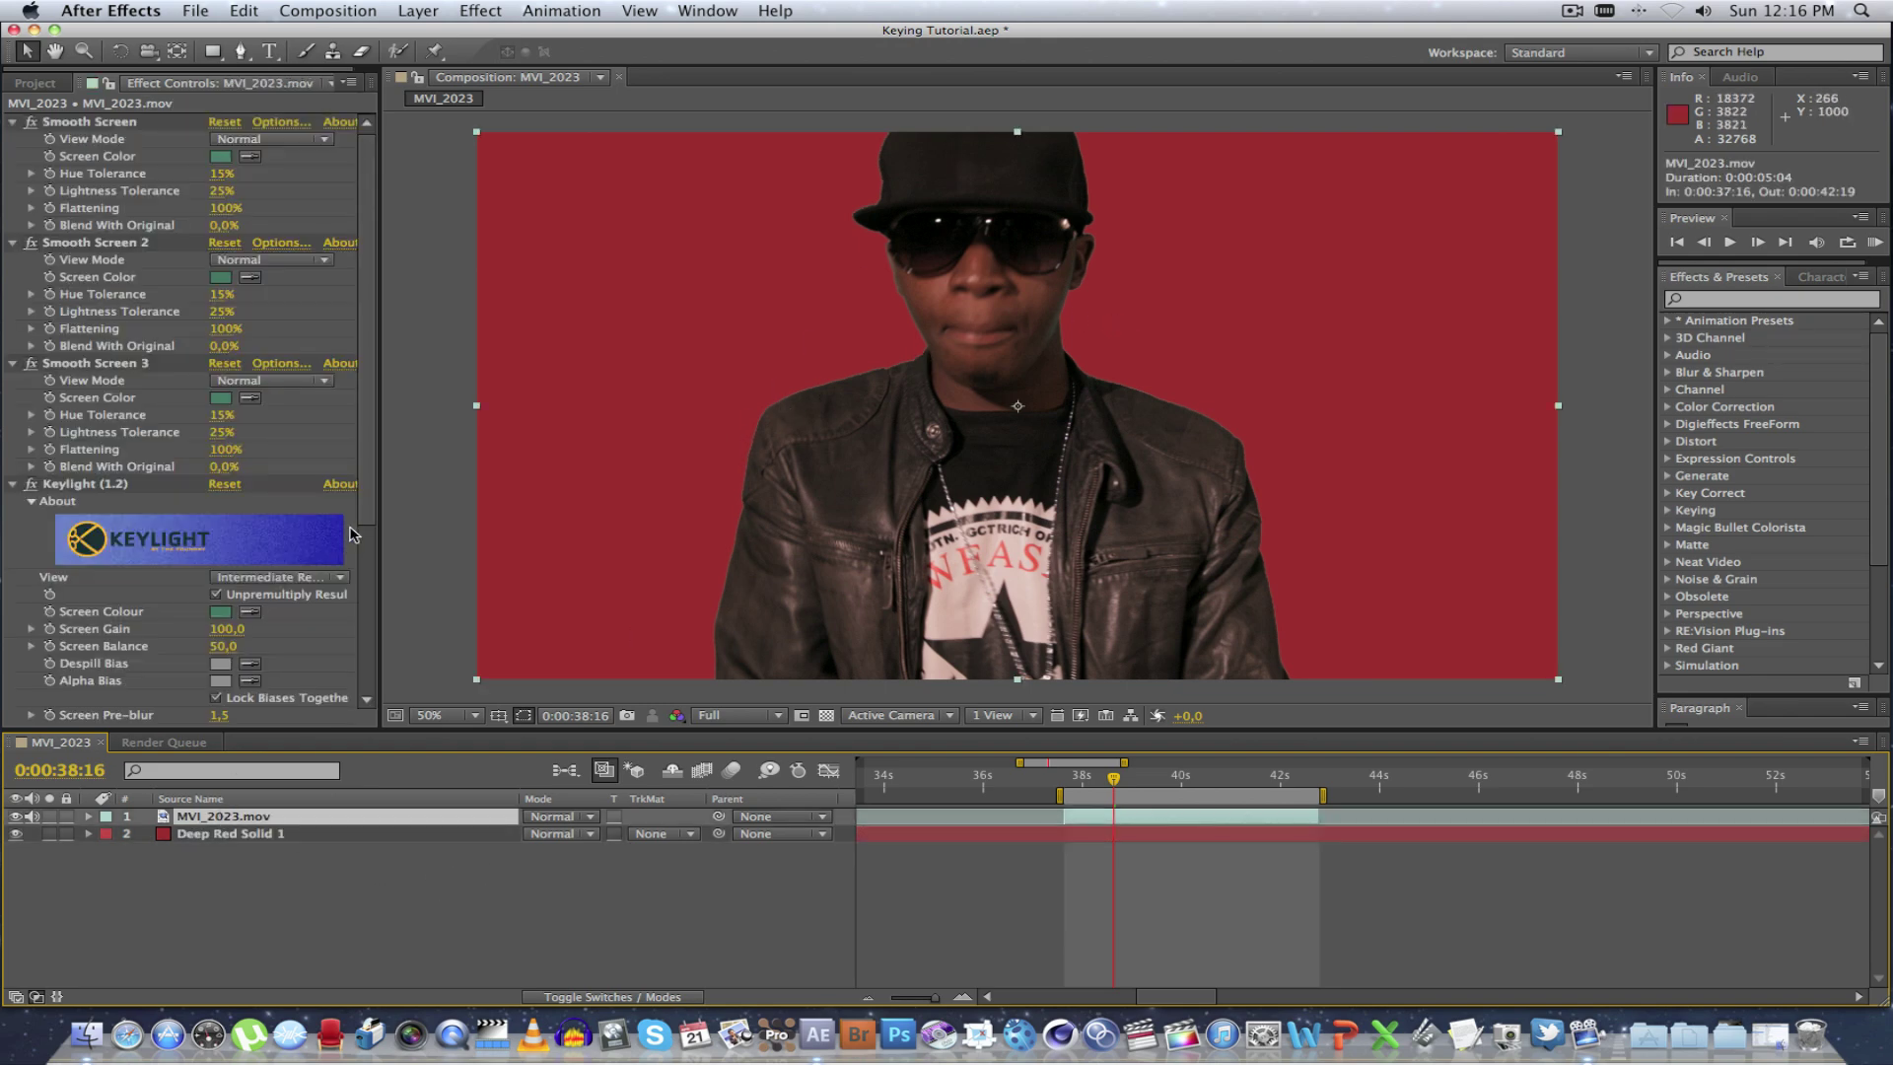
{"action": "scroll", "coordinate": [350, 534], "scroll_direction": "down", "scroll_amount": 5}
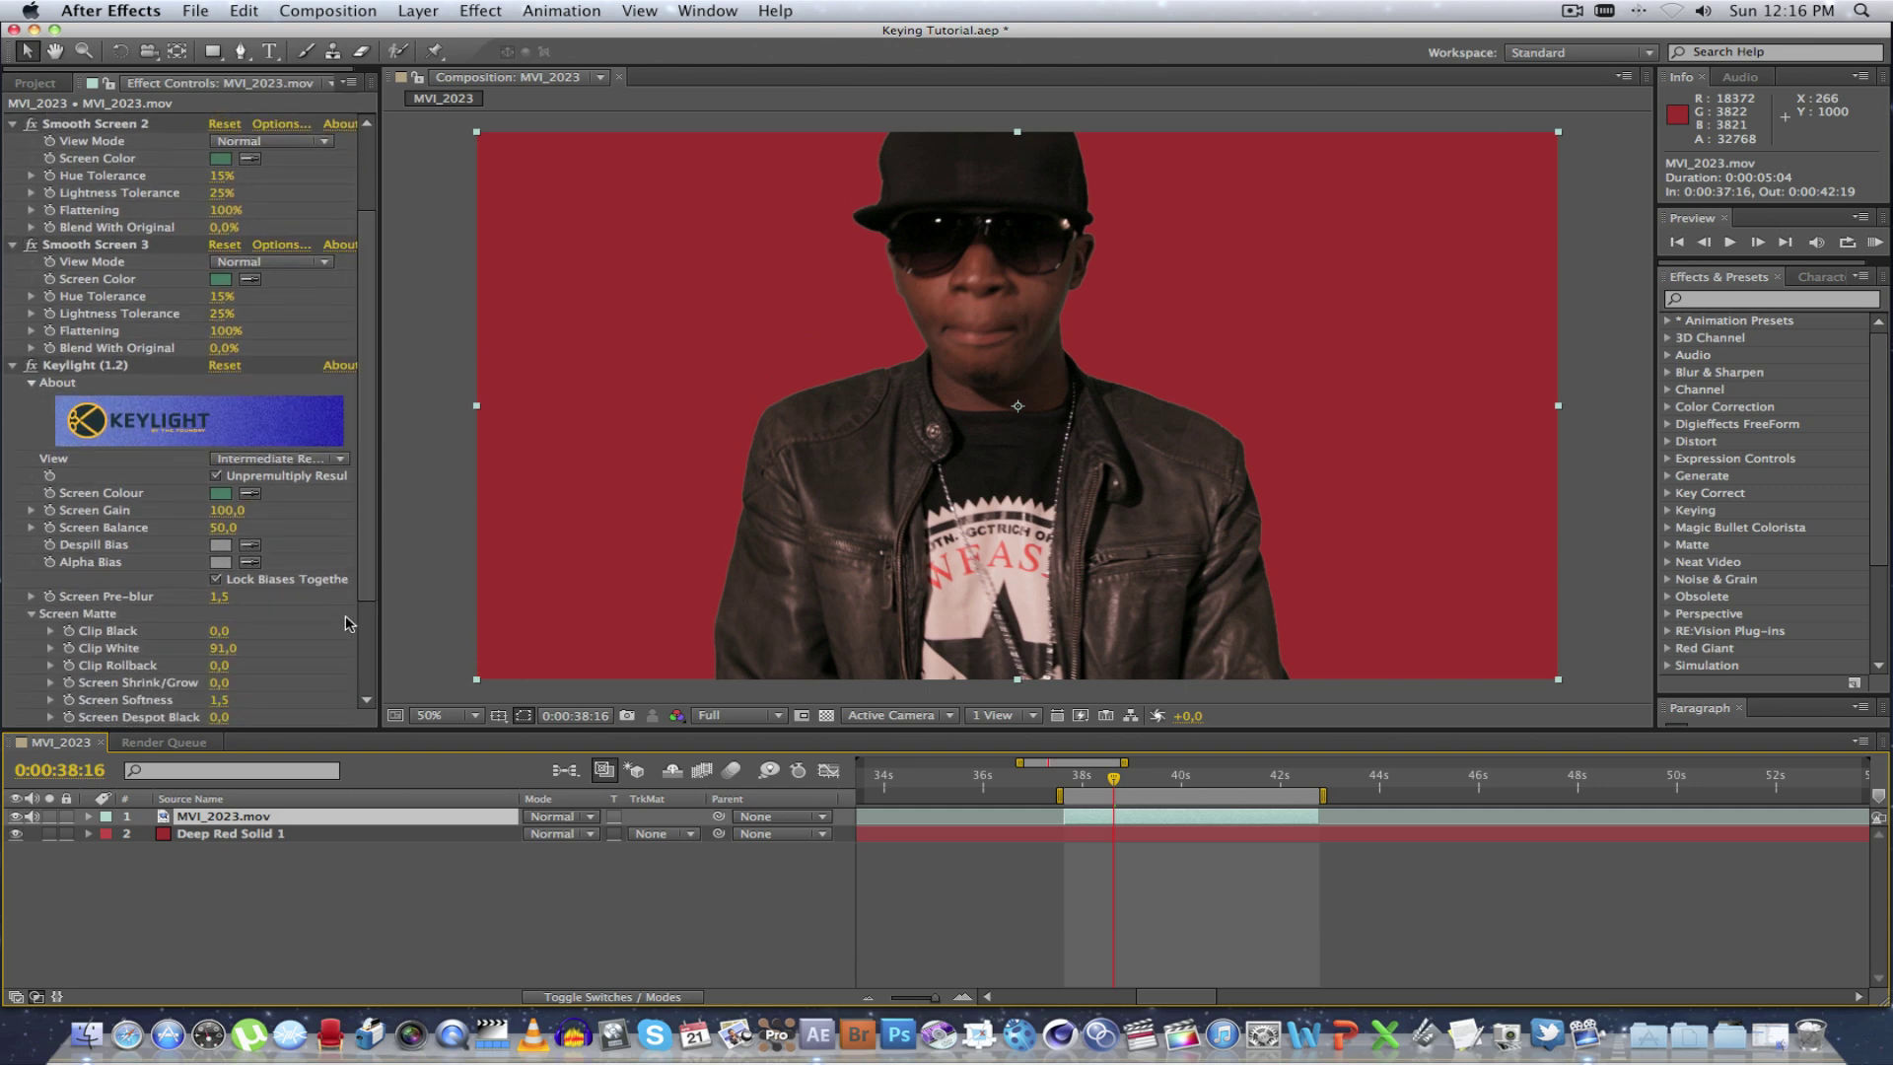
{"action": "scroll", "coordinate": [355, 611], "scroll_direction": "down", "scroll_amount": 3}
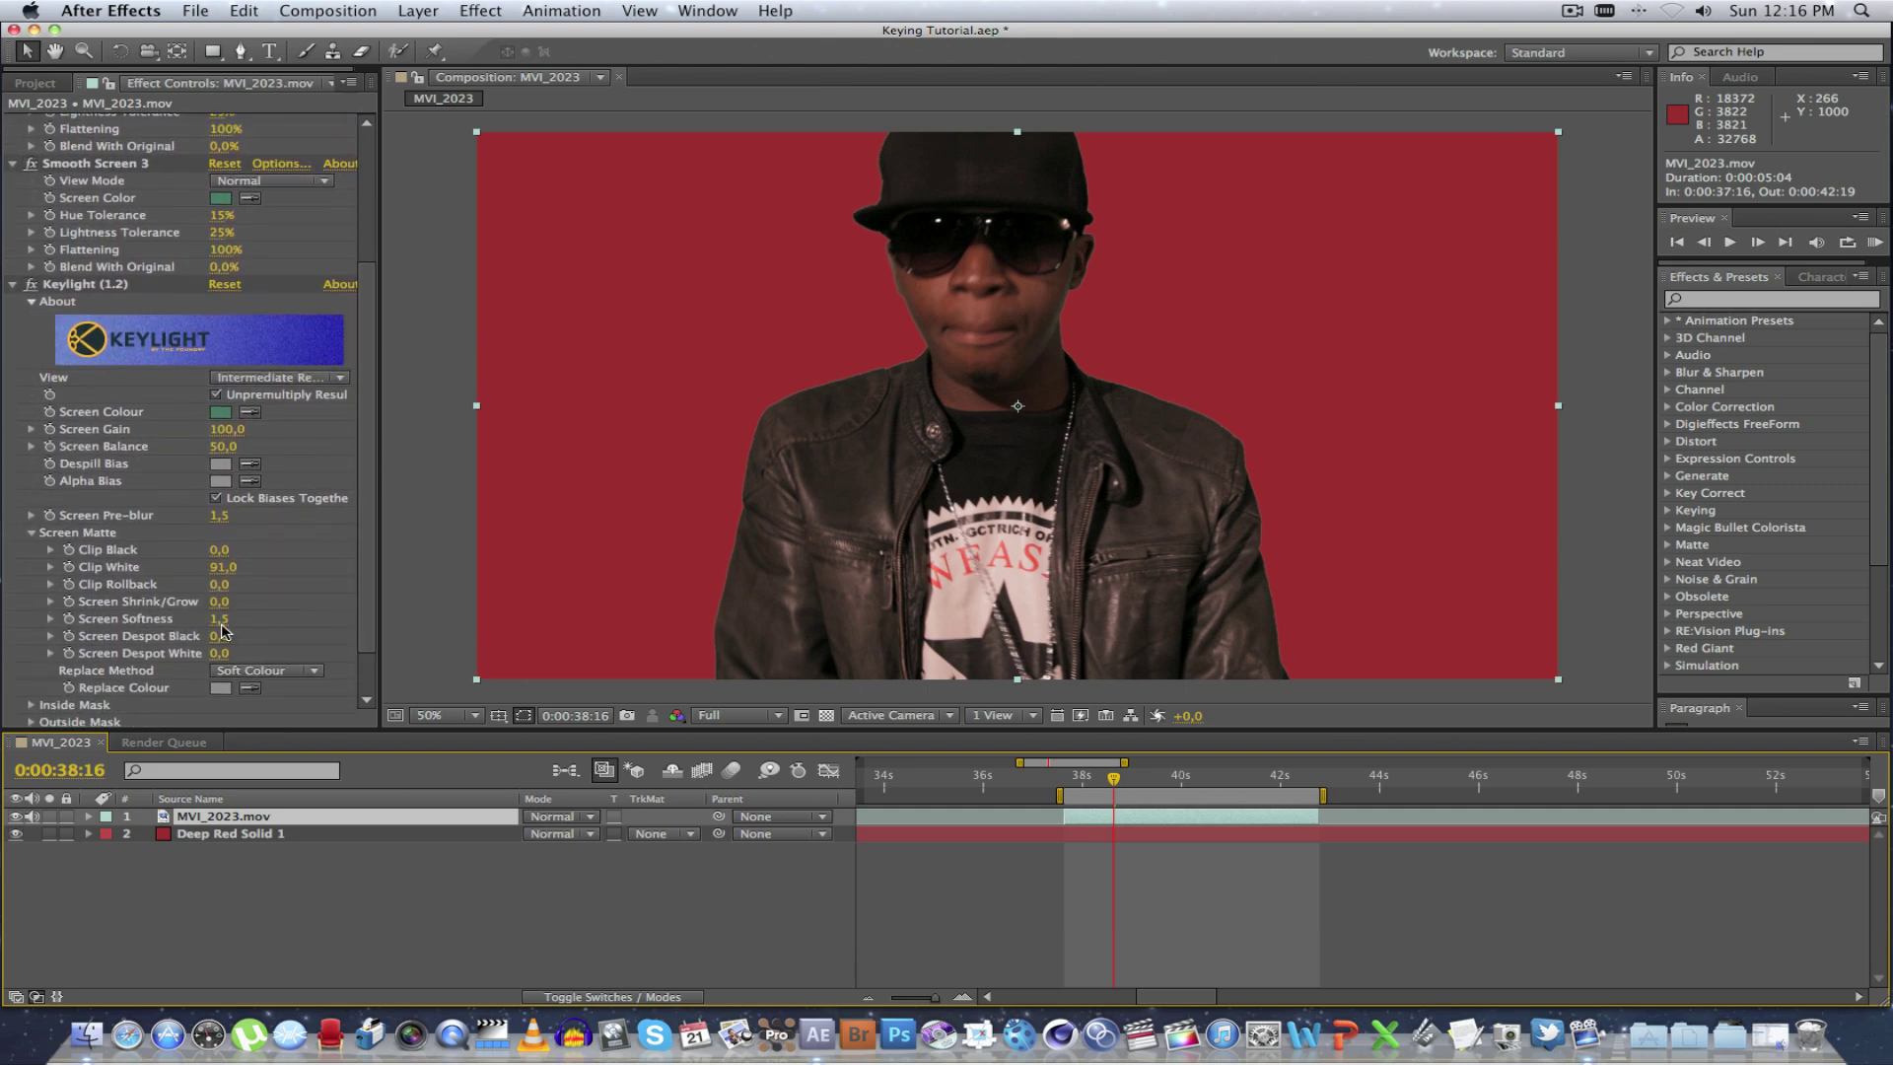
{"action": "left_click", "coordinate": [219, 619]}
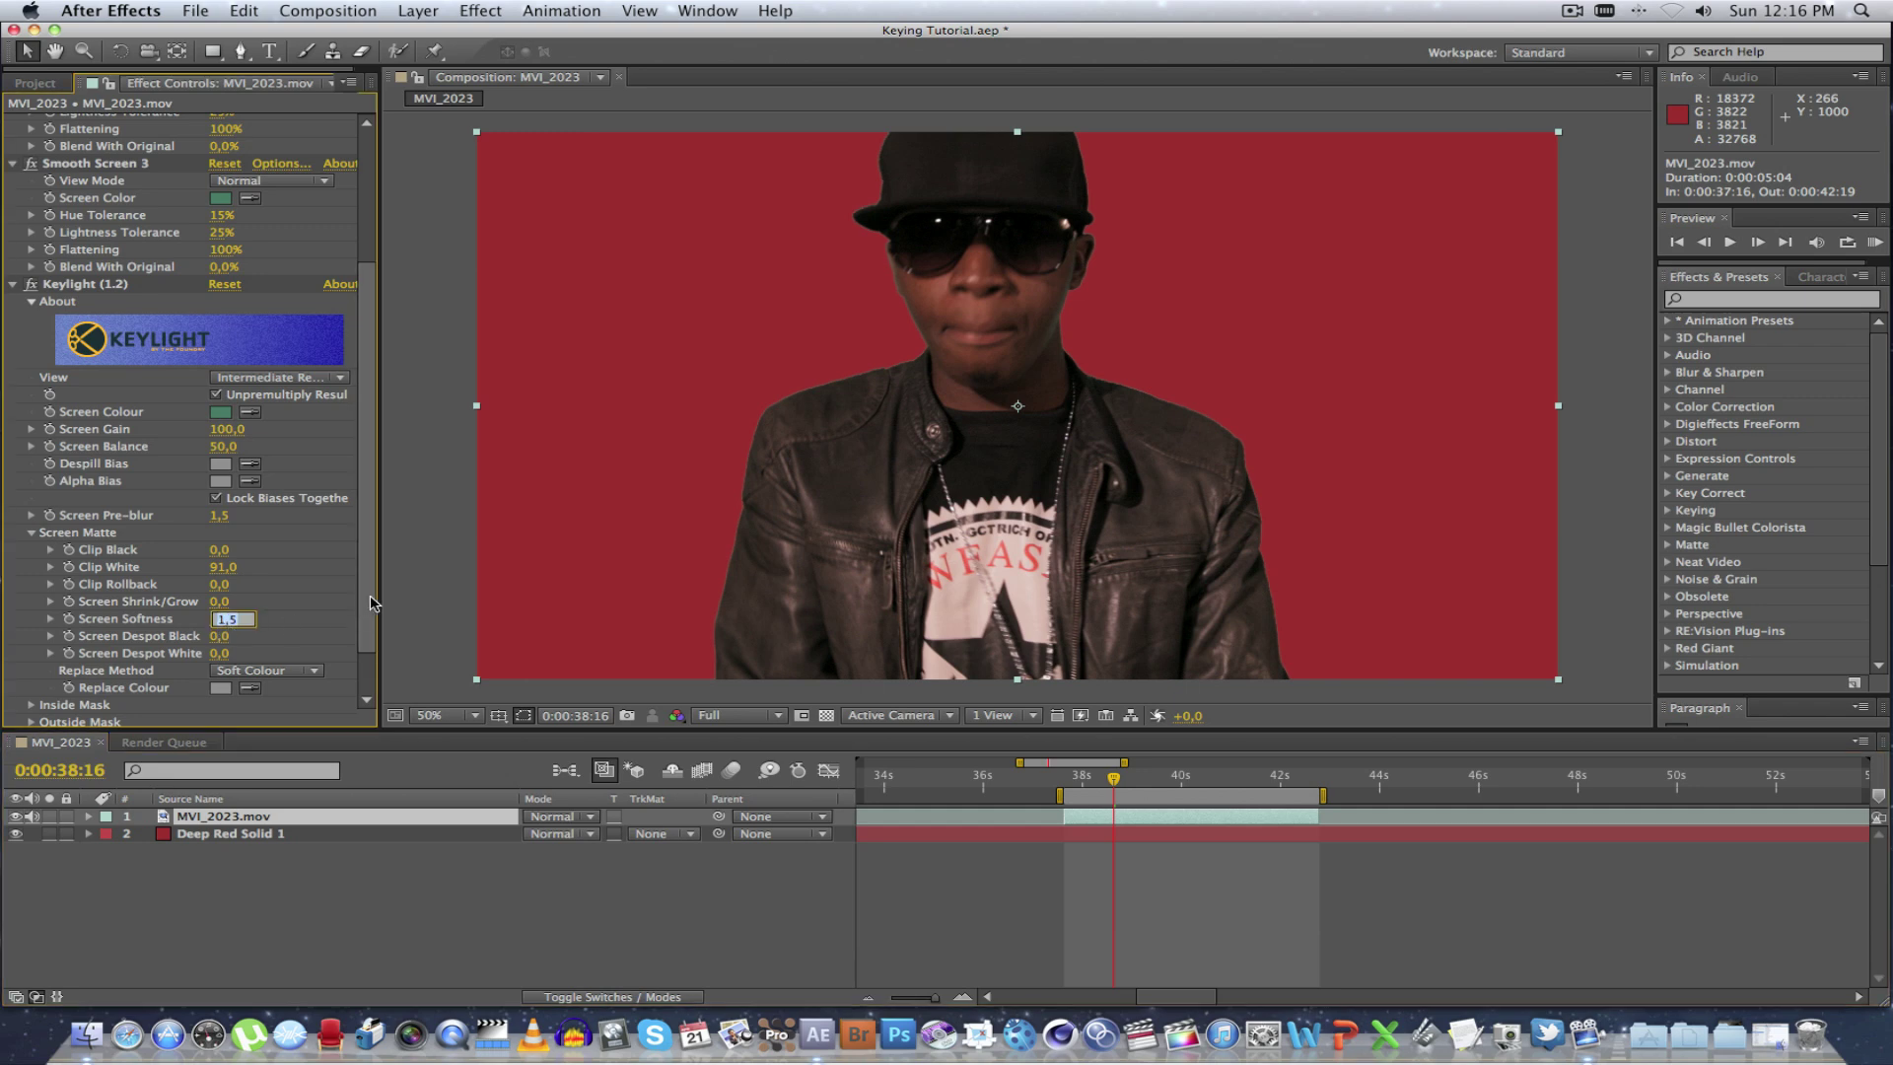
{"action": "type", "text": "2"}
{"action": "key", "text": "Return"}
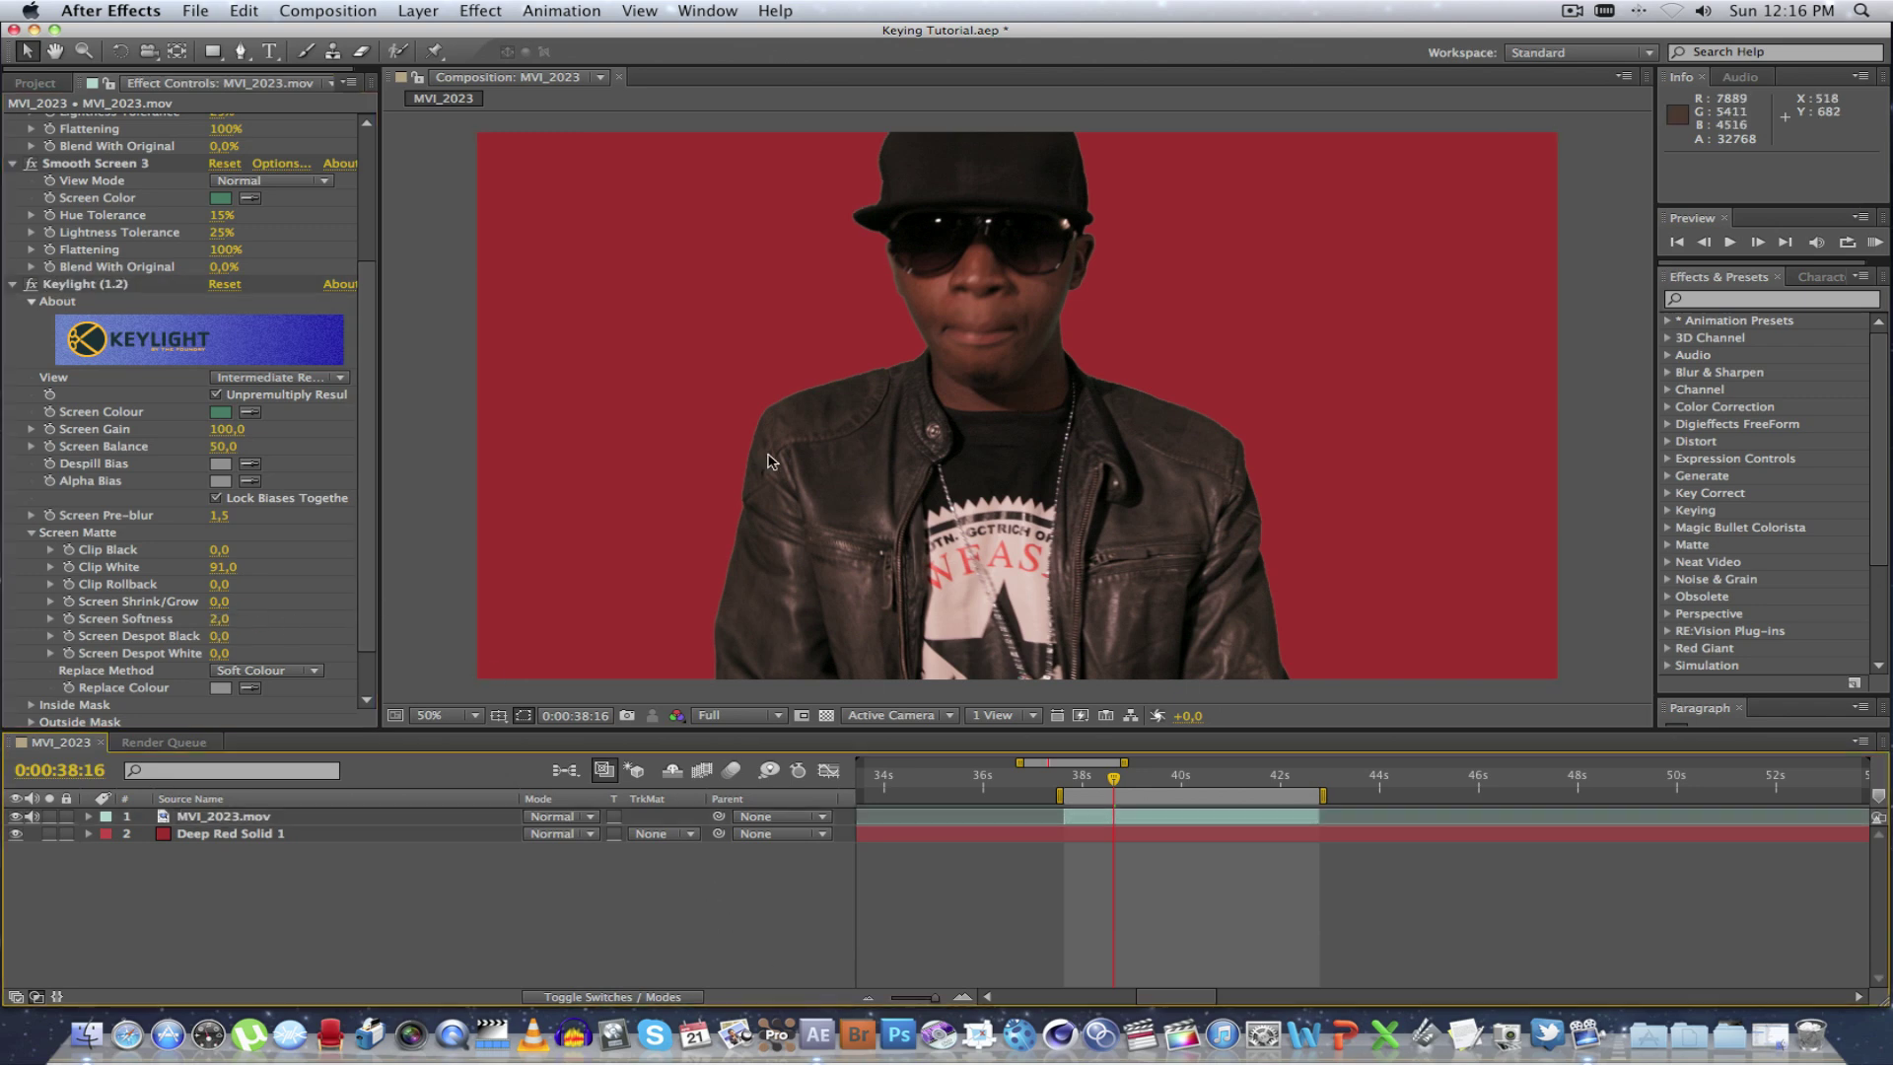
Scrub through the clip to 0:00:42:02 to review the key over red.
{"action": "left_click", "coordinate": [1104, 780]}
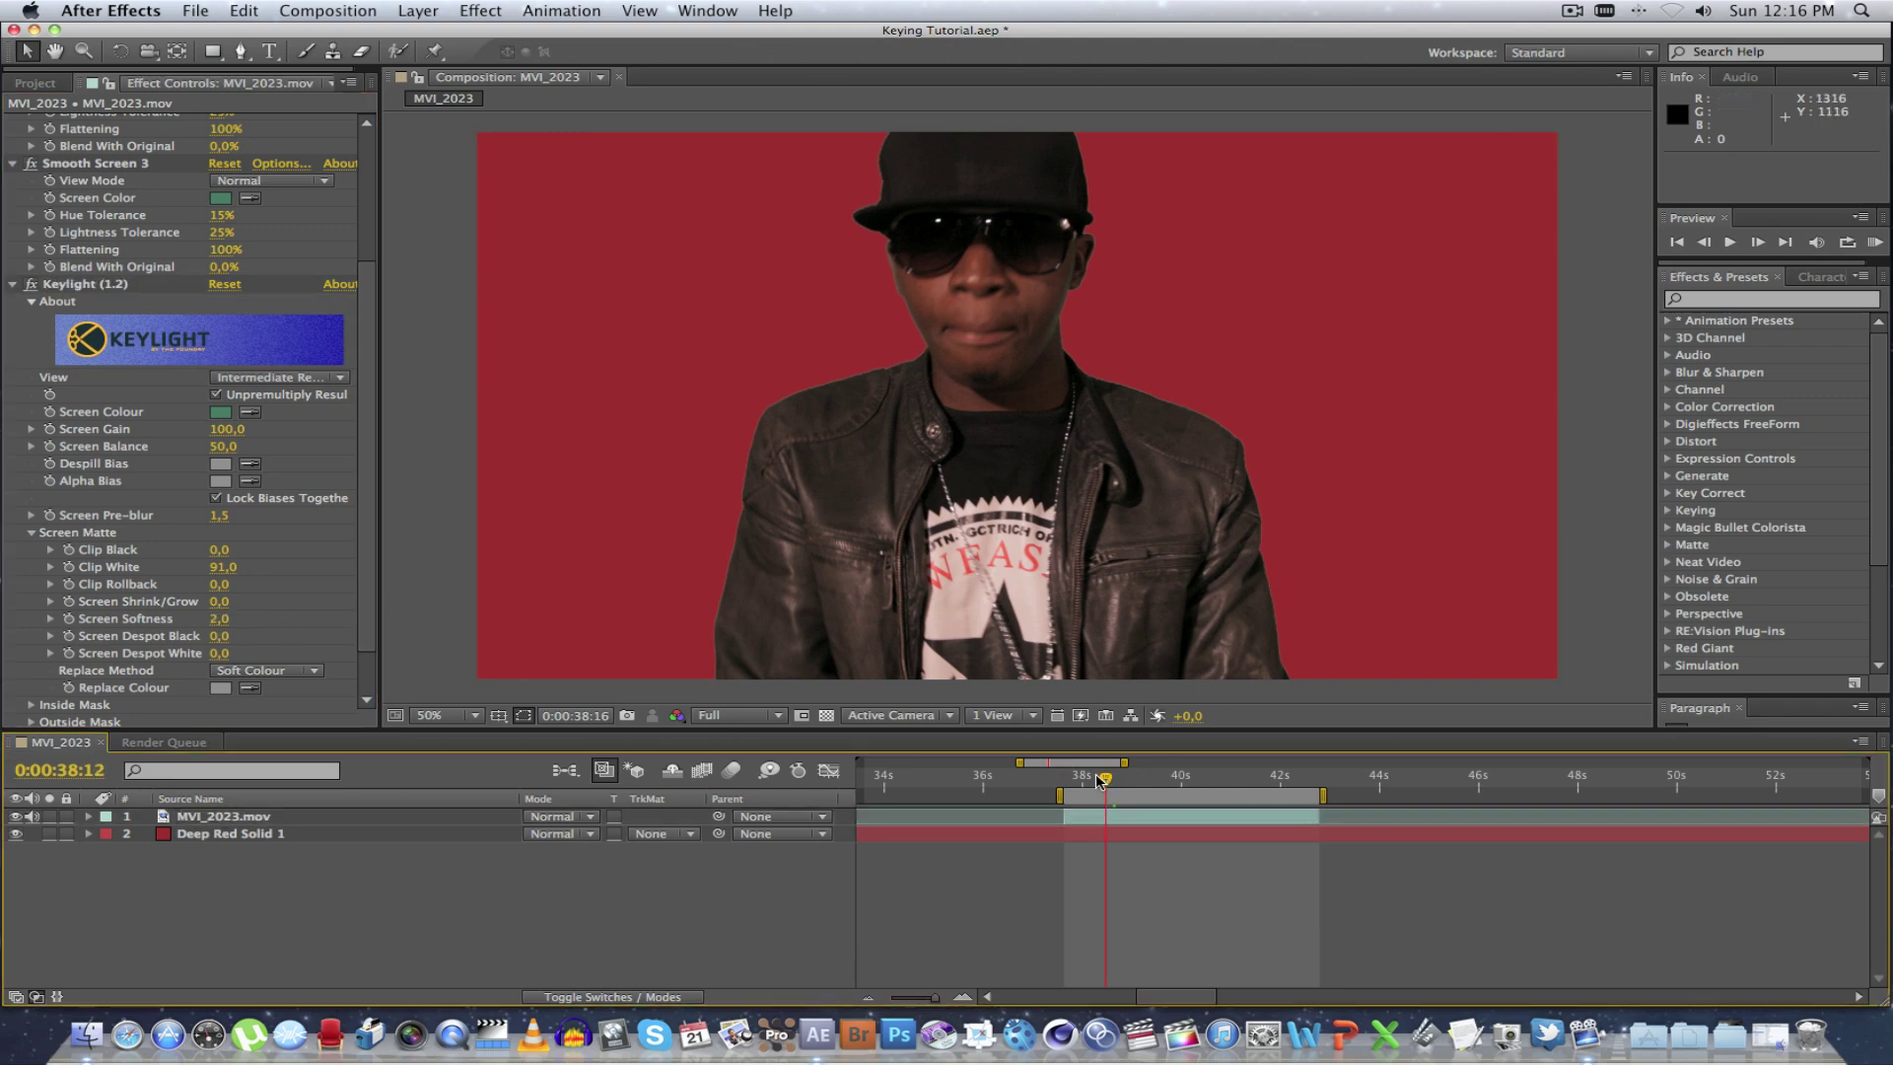
{"action": "left_click_drag", "start_coordinate": [1101, 780], "coordinate": [1275, 780]}
{"action": "left_click", "coordinate": [1297, 781]}
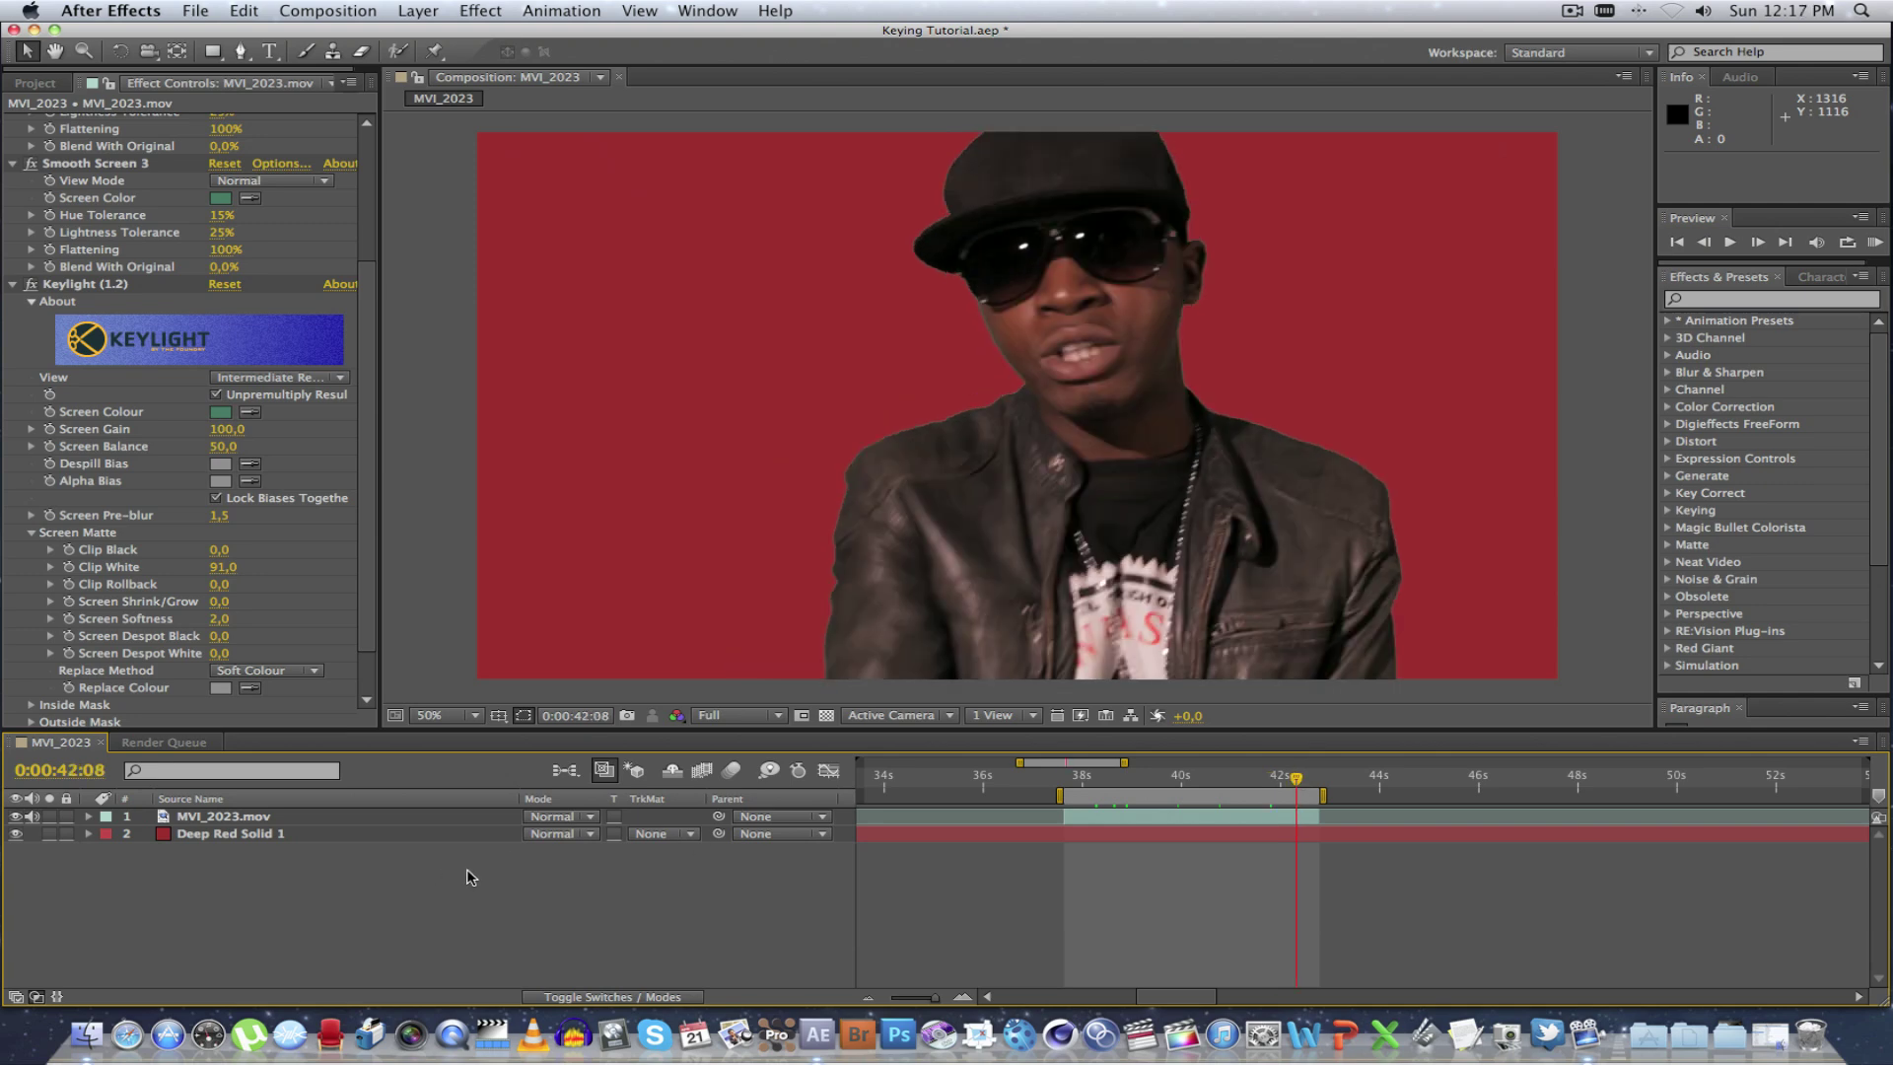
{"action": "key", "text": "Page_Up"}
{"action": "key", "text": "Page_Up"}
{"action": "key", "text": "Page_Up"}
{"action": "key", "text": "Page_Up"}
{"action": "key", "text": "Page_Up"}
{"action": "key", "text": "Page_Up"}
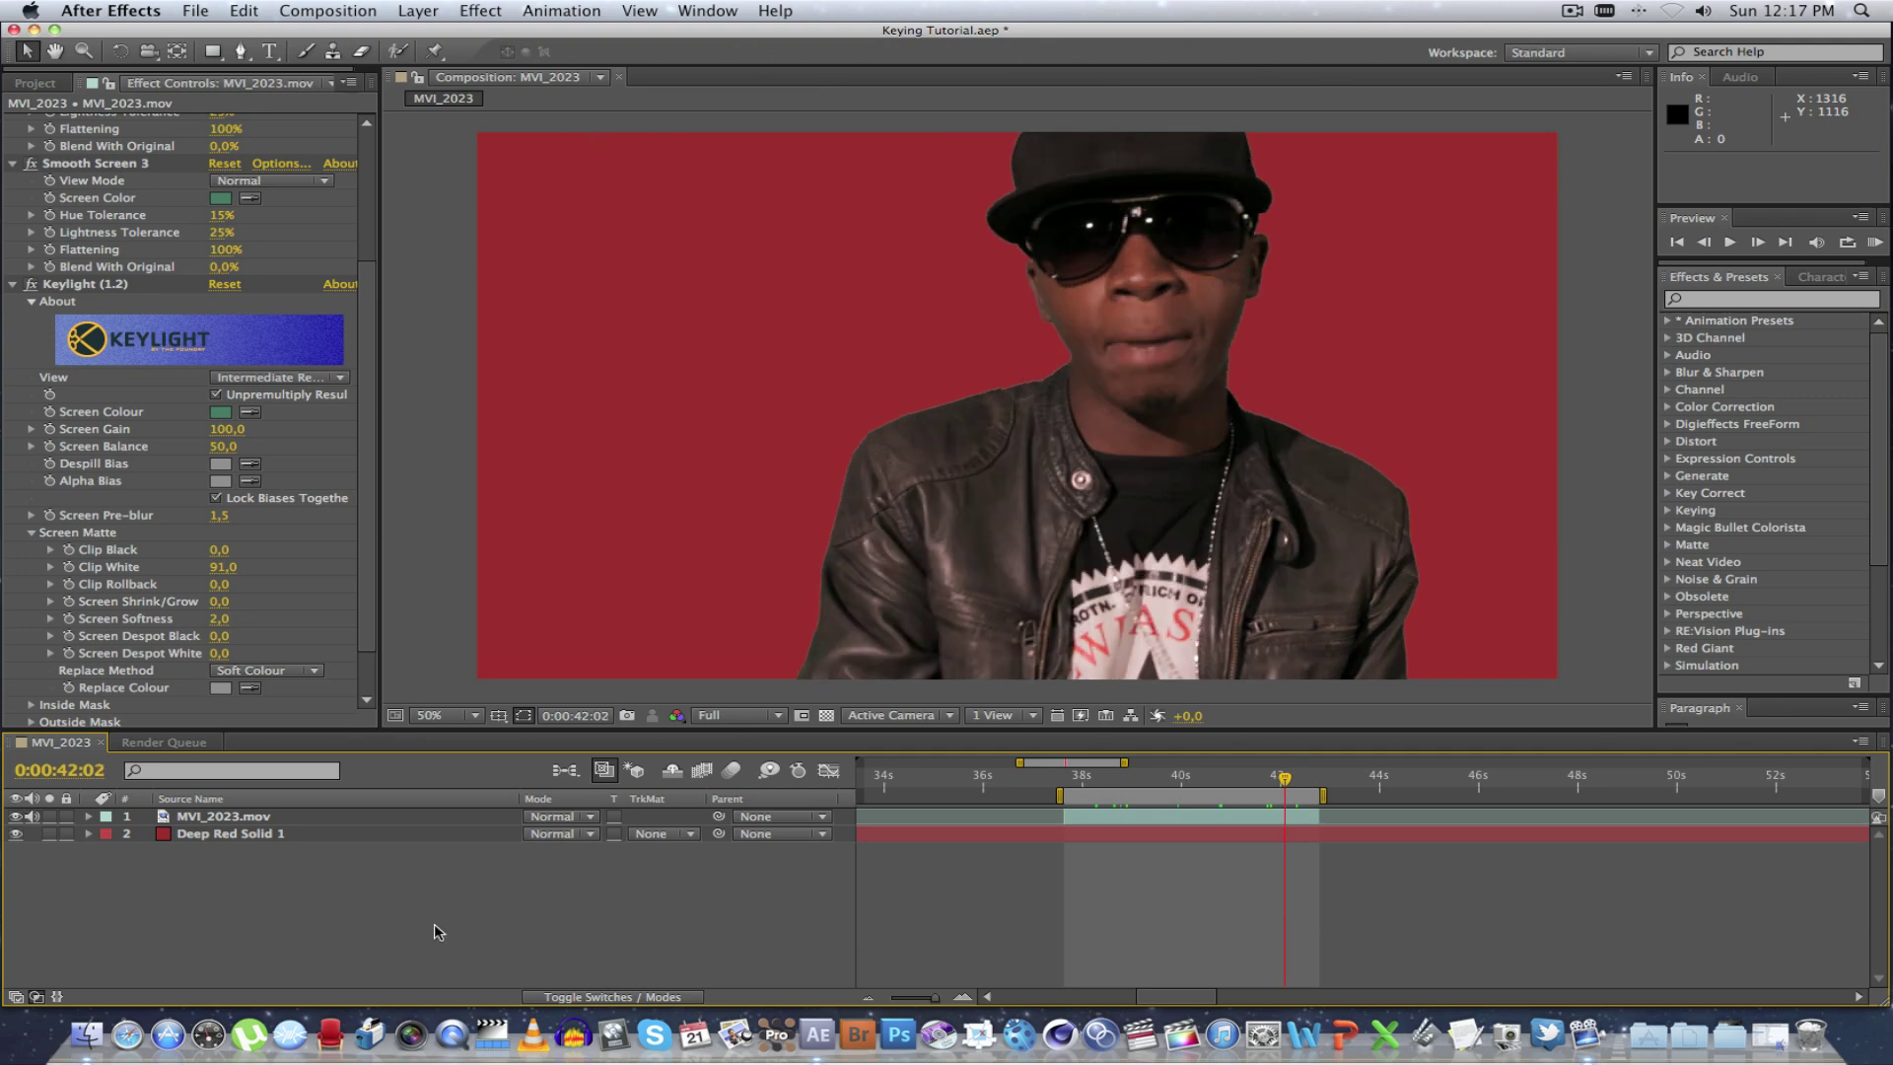